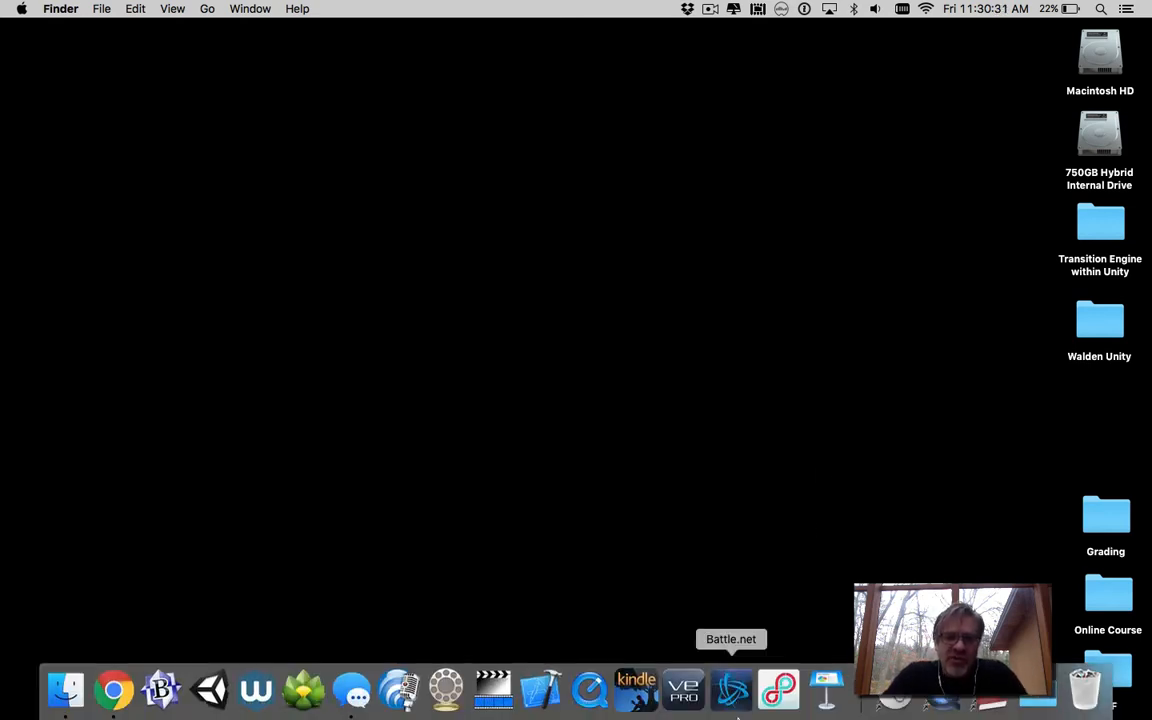
Open Wwise Launcher from the Applications folder.
{"action": "key", "text": "super+shift+a"}
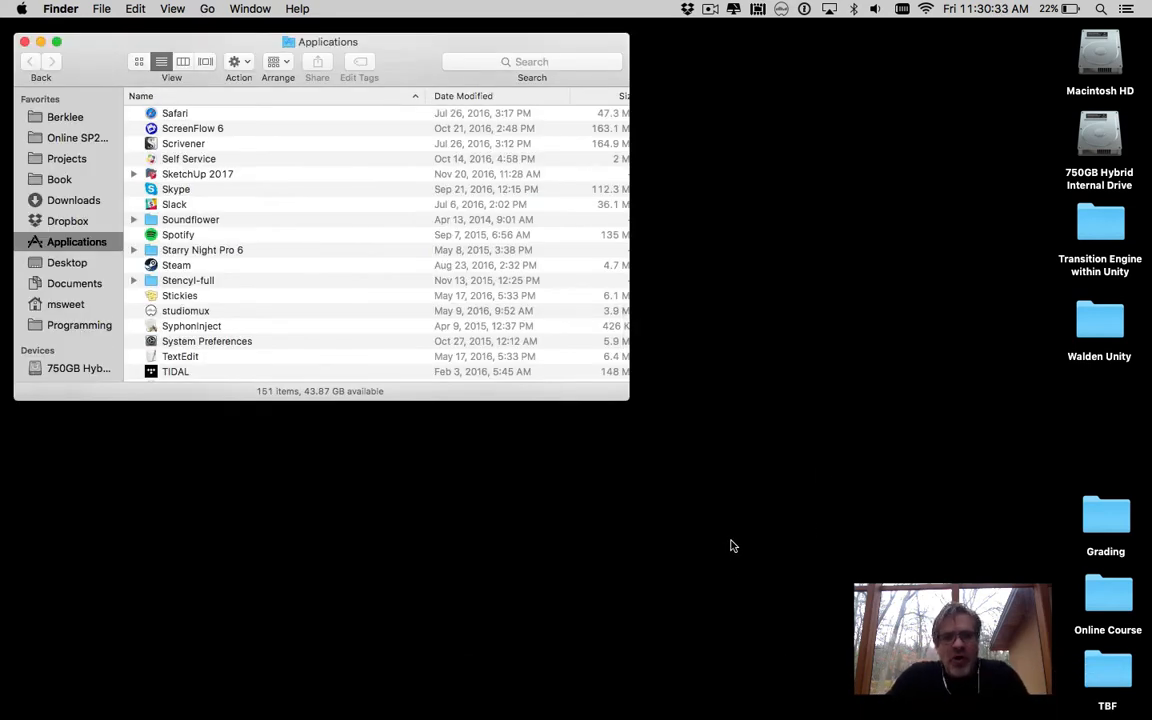
{"action": "key", "text": "w"}
{"action": "key", "text": "w"}
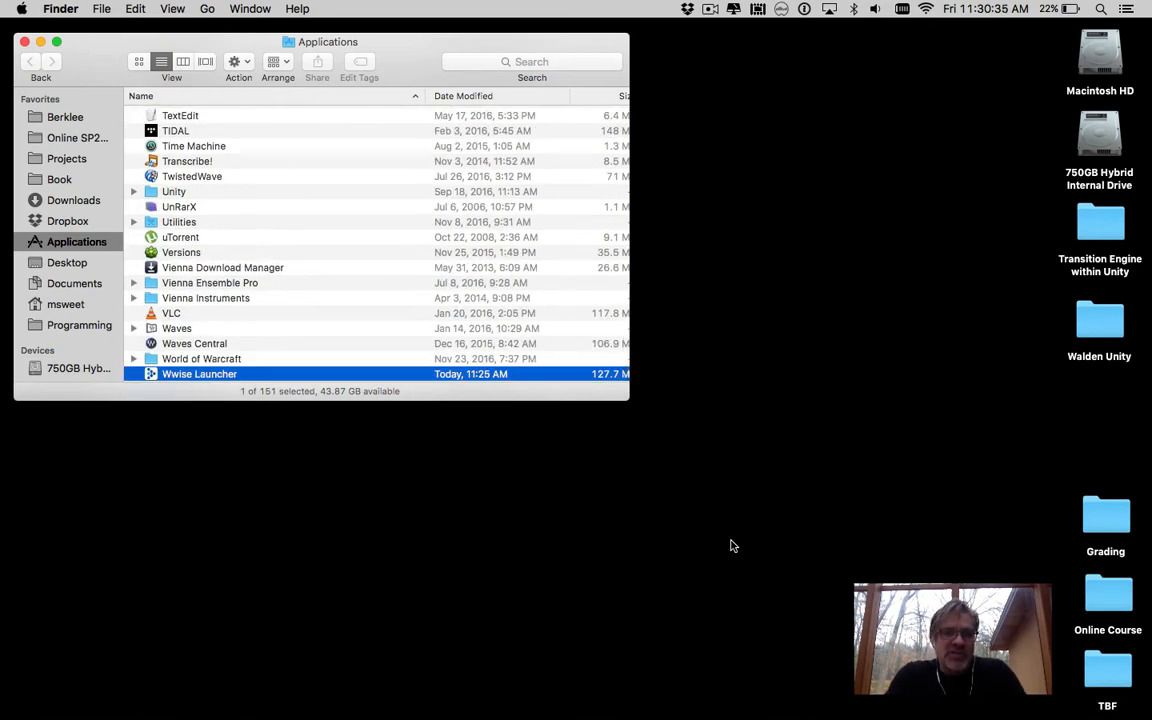
{"action": "double_click", "coordinate": [185, 378]}
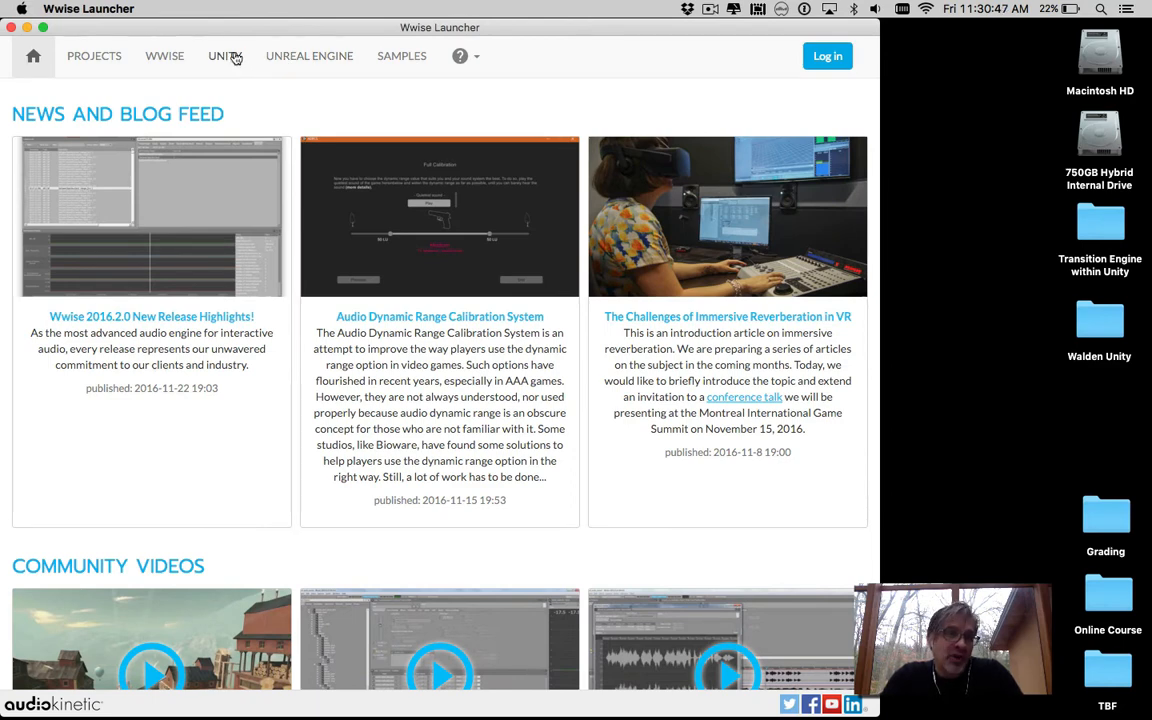
Check the recent Unity projects and launch the installed Wwise version 2016.2.0.
{"action": "left_click", "coordinate": [234, 57]}
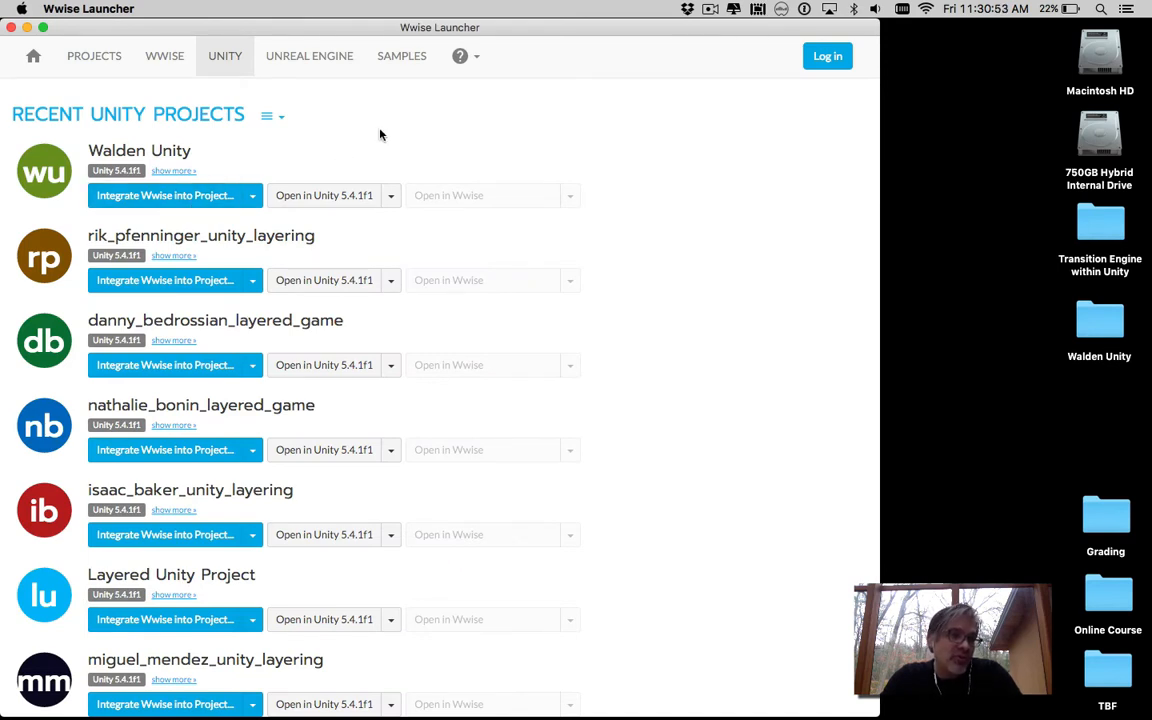
{"action": "left_click", "coordinate": [168, 60]}
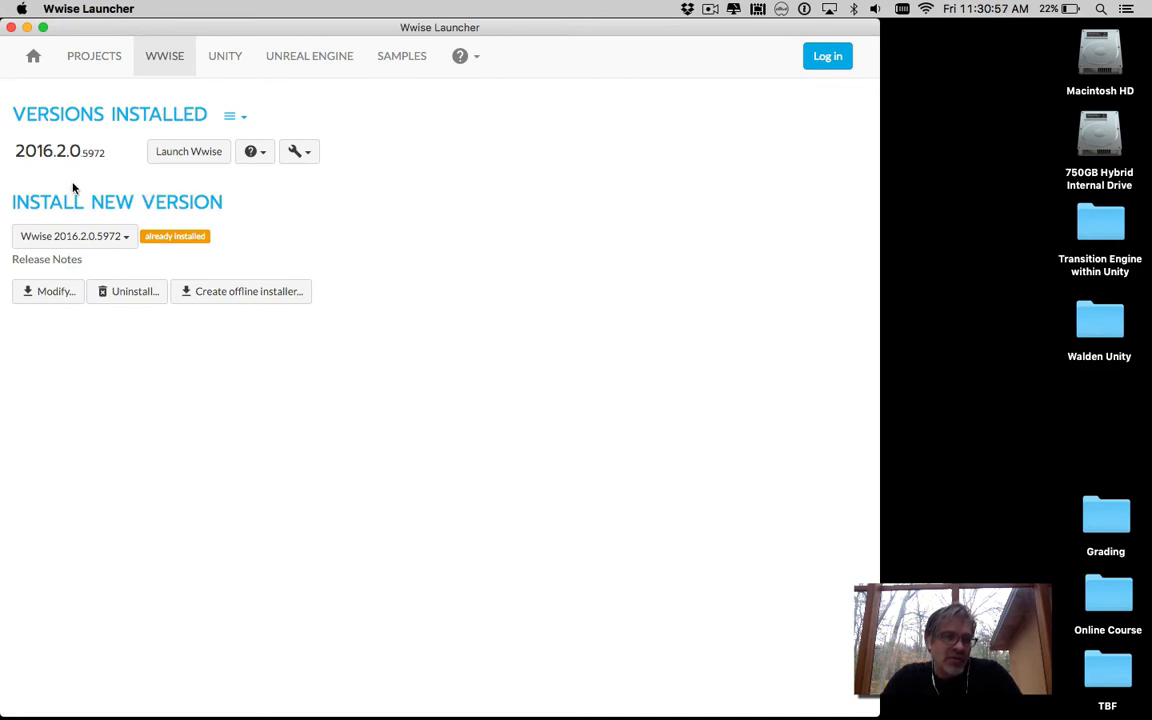
{"action": "left_click", "coordinate": [175, 155]}
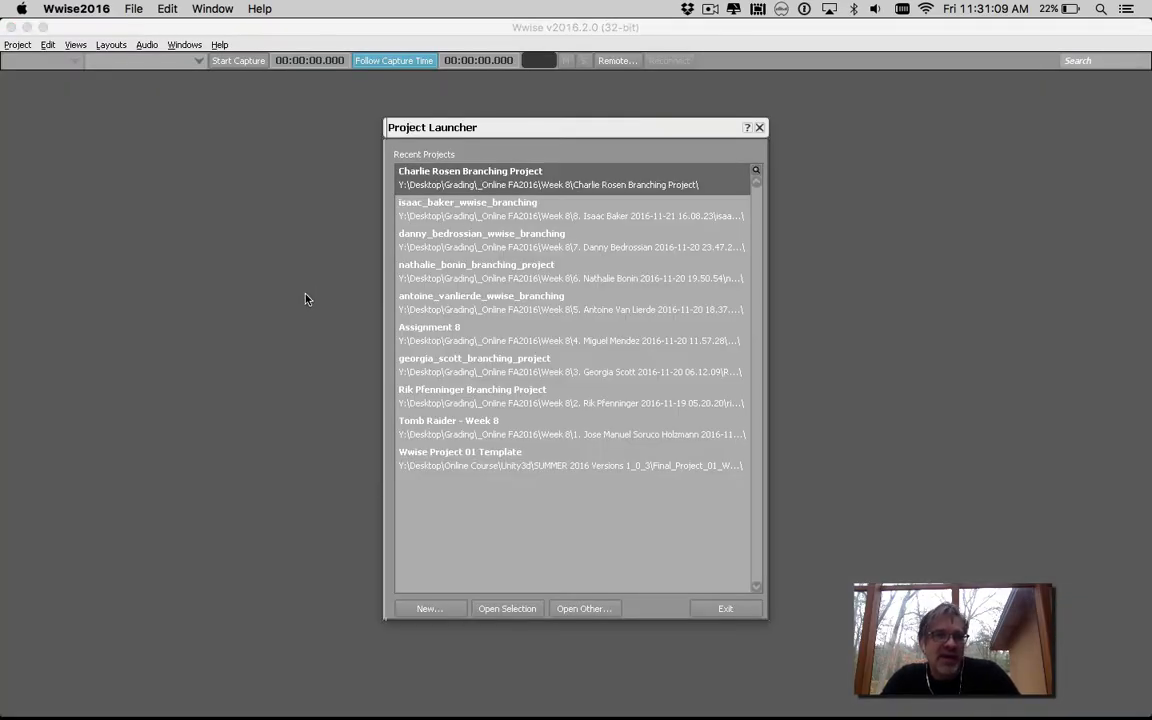
Create a Wwise project named "Wwise Practice" on the Desktop with no imported asset groups, dismissing the update notice and license dialog.
{"action": "left_click", "coordinate": [425, 609]}
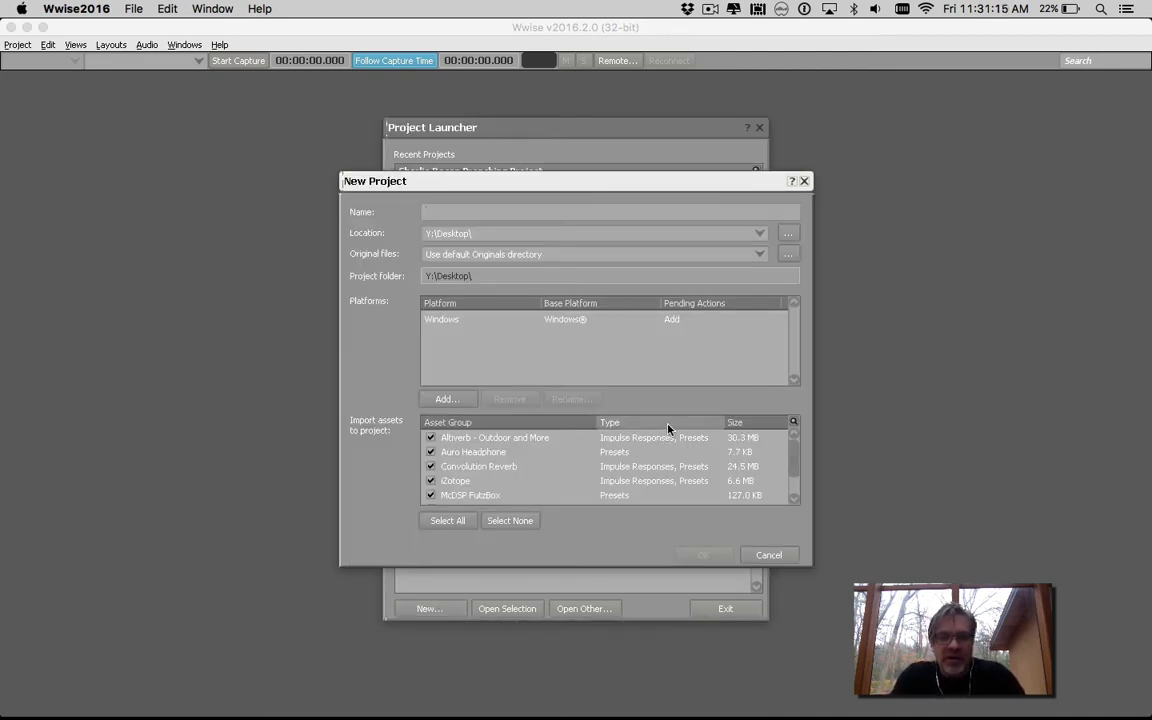
{"action": "type", "text": "Wwise Practice"}
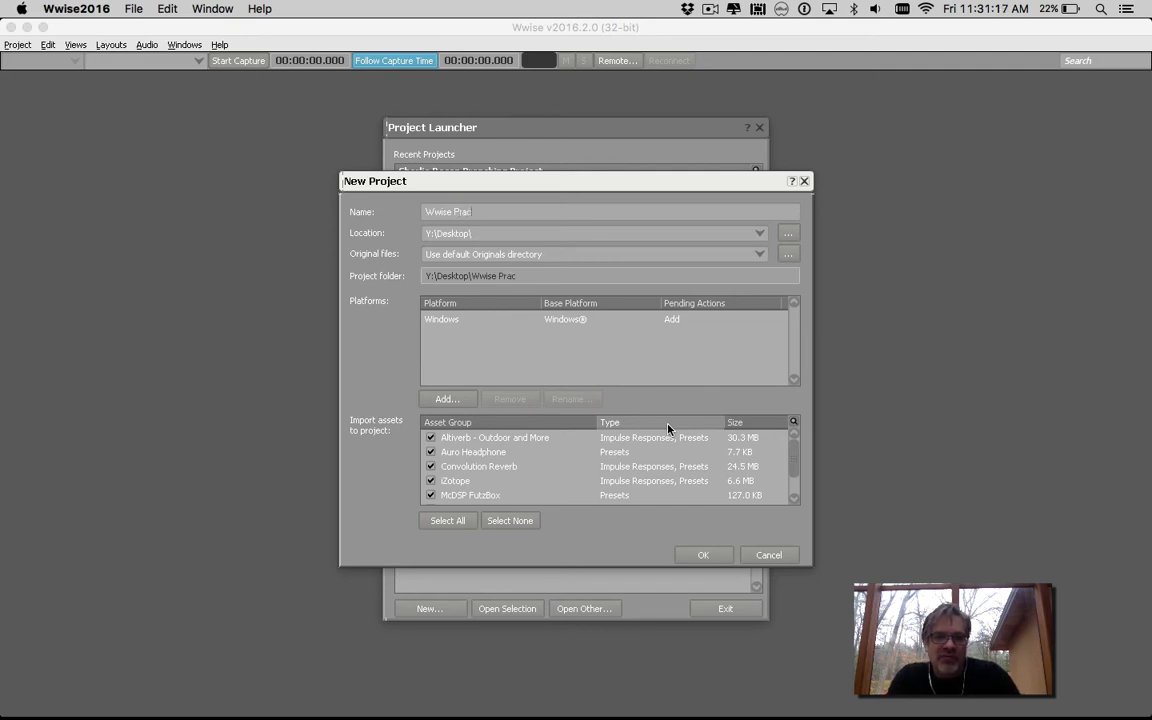
{"action": "left_click", "coordinate": [498, 519]}
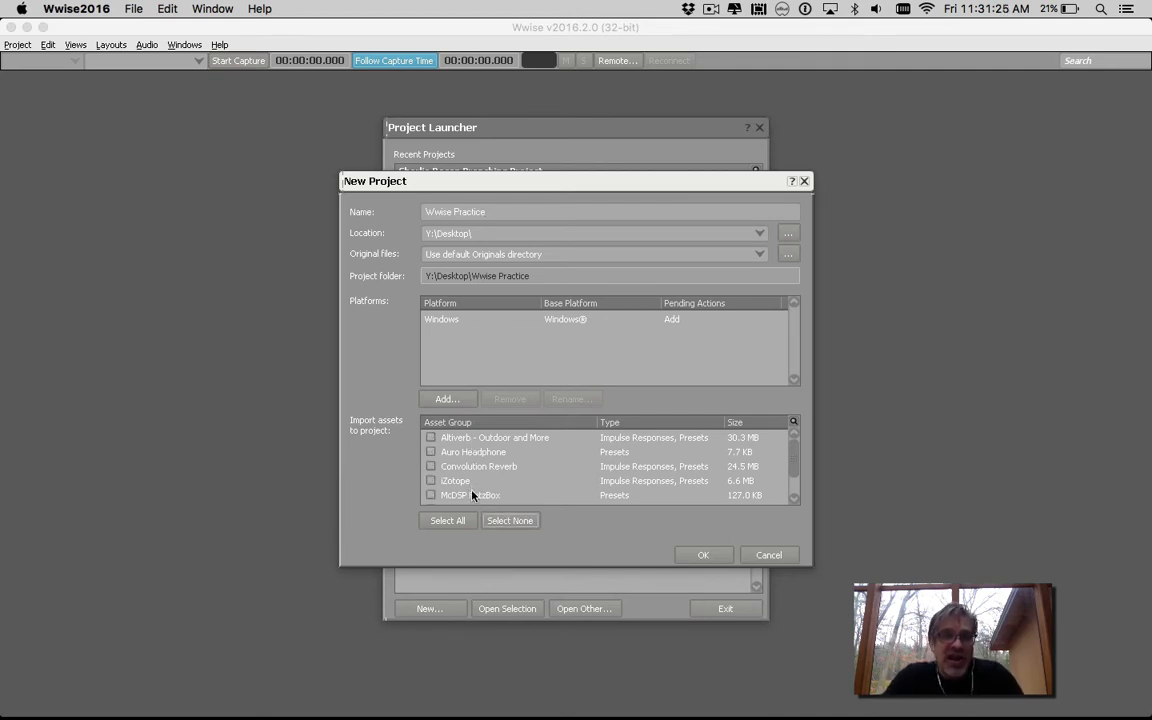
{"action": "left_click", "coordinate": [703, 556]}
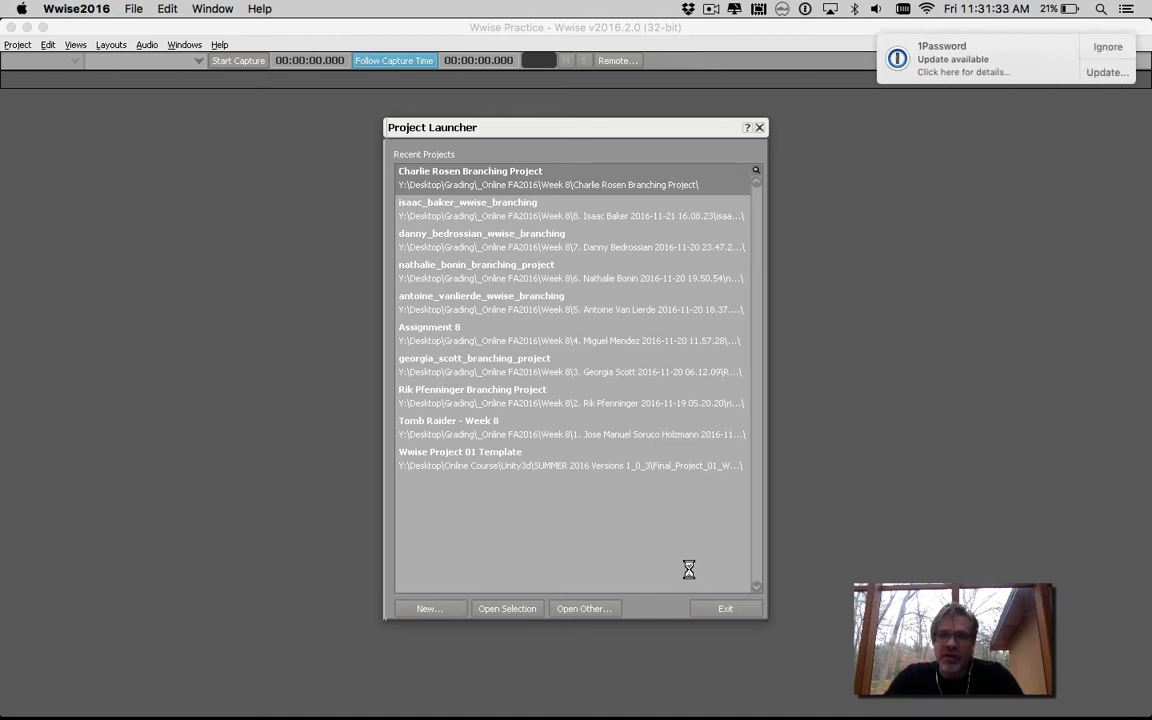
{"action": "left_click", "coordinate": [1104, 48]}
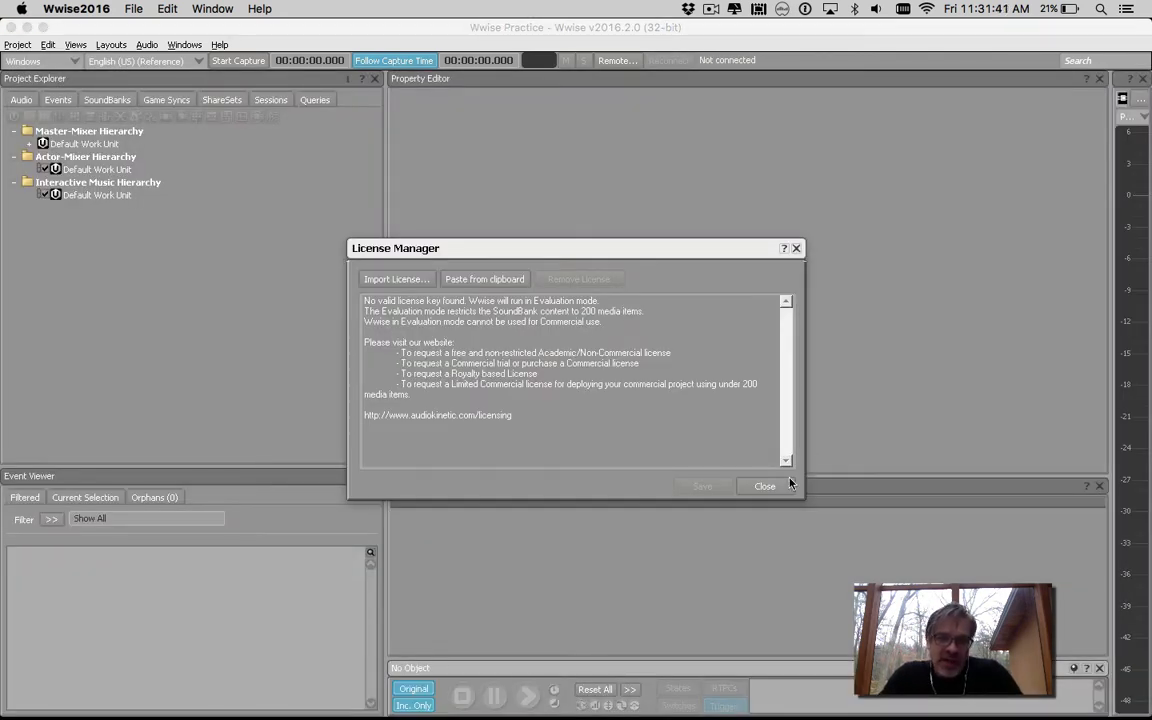
{"action": "left_click", "coordinate": [786, 486]}
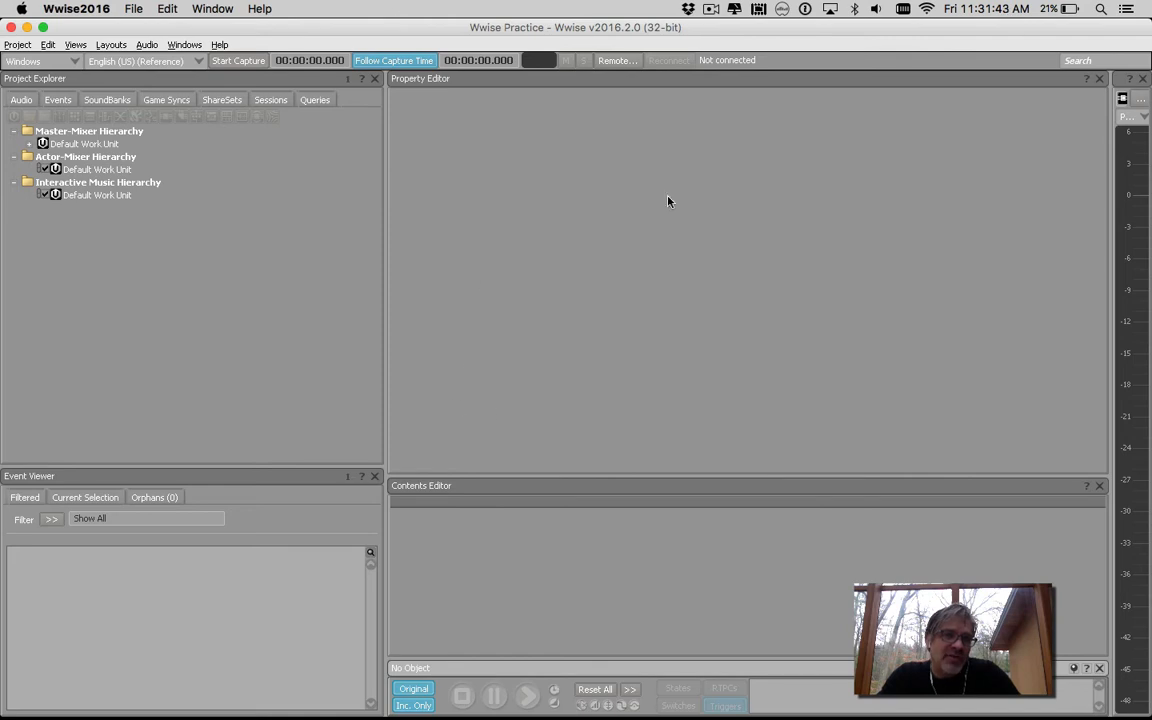
Look over the project's Events, Audio, Game Syncs and SoundBanks categories and quit Wwise.
{"action": "left_click", "coordinate": [57, 100]}
{"action": "left_click", "coordinate": [21, 100]}
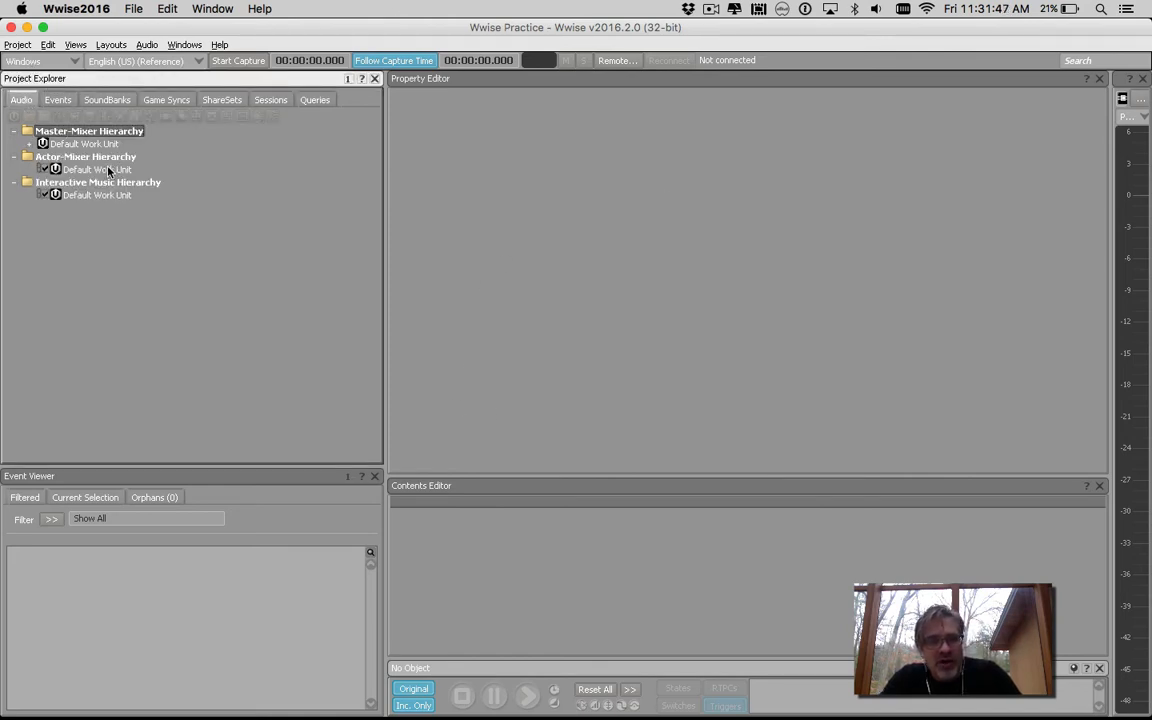
{"action": "left_click", "coordinate": [166, 100]}
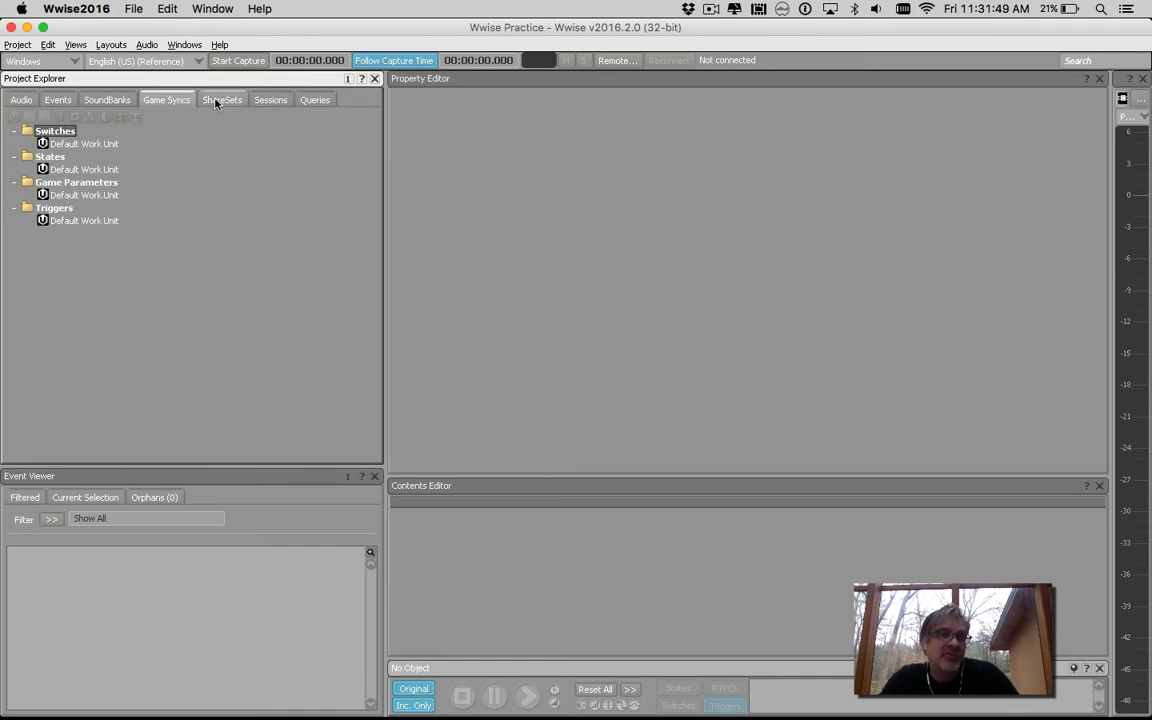
{"action": "left_click", "coordinate": [108, 100]}
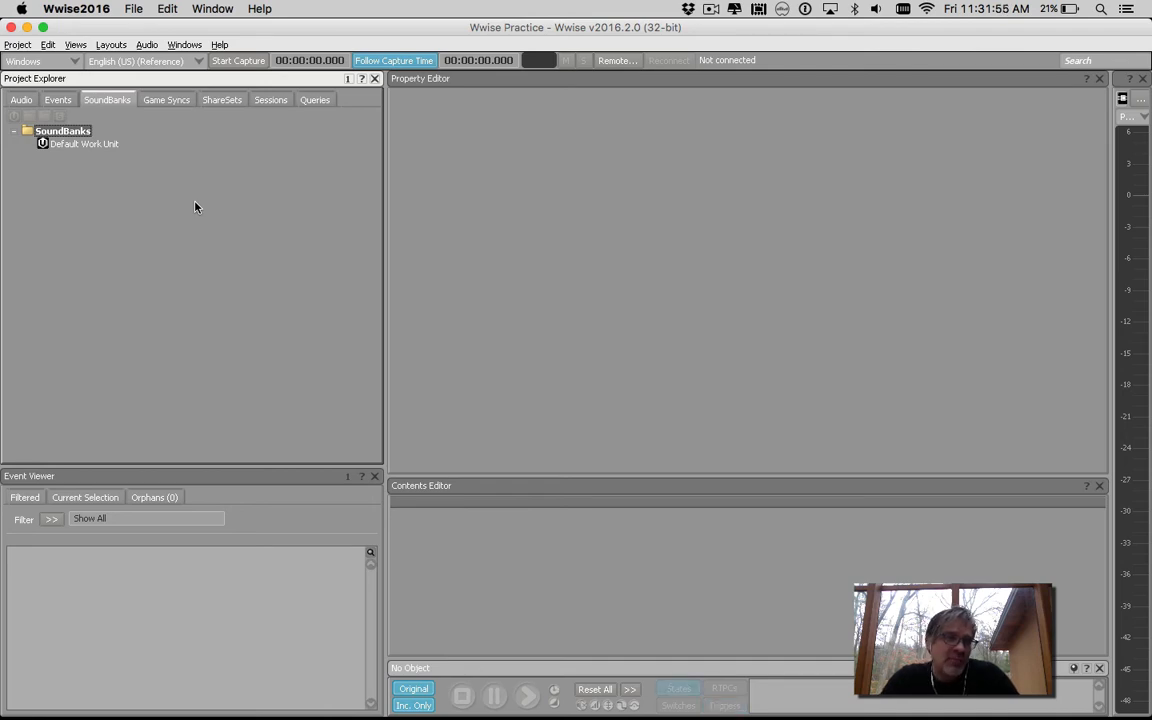
{"action": "key", "text": "super+q"}
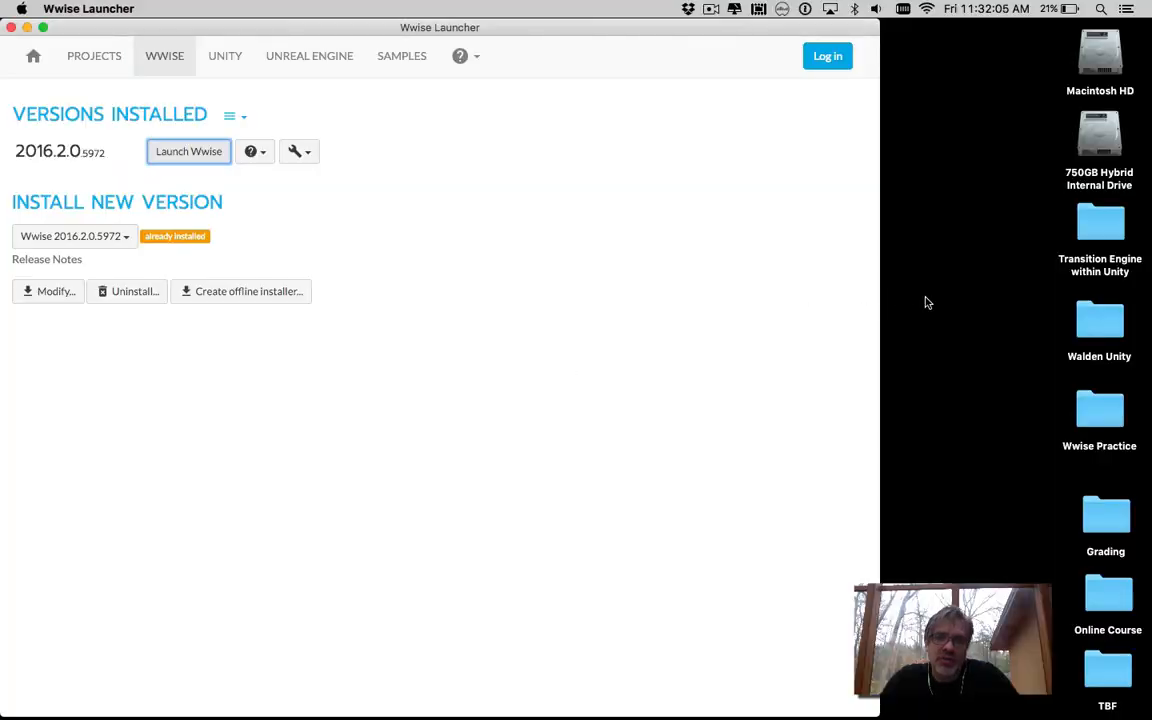
Launch Unity from its folder in Applications and close the Finder window.
{"action": "left_click", "coordinate": [927, 302]}
{"action": "key", "text": "super+shift+a"}
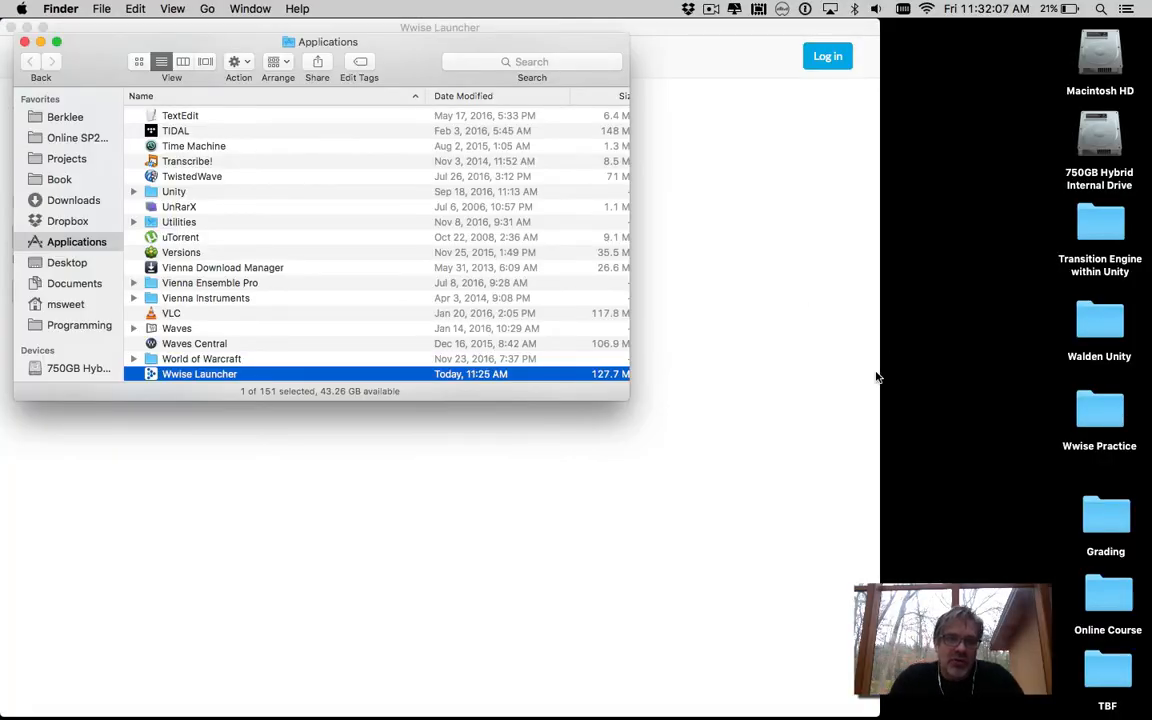
{"action": "type", "text": "u"}
{"action": "key", "text": "super+o"}
{"action": "type", "text": "u"}
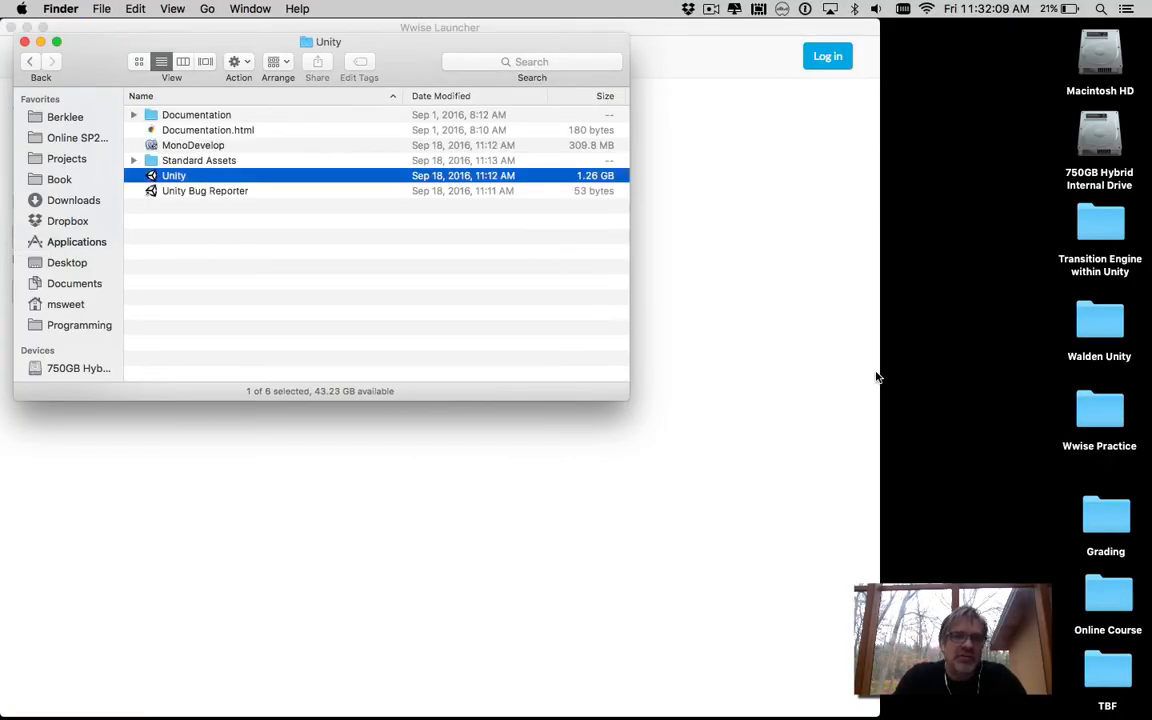
{"action": "key", "text": "super+o"}
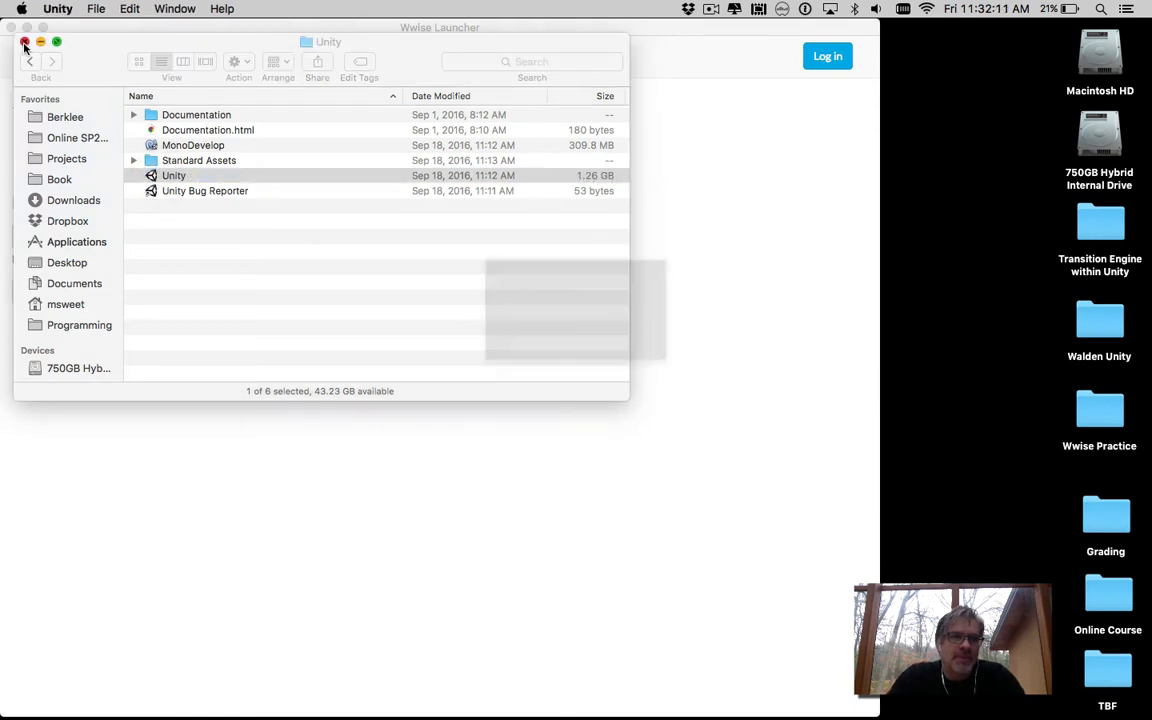
{"action": "left_click", "coordinate": [25, 41]}
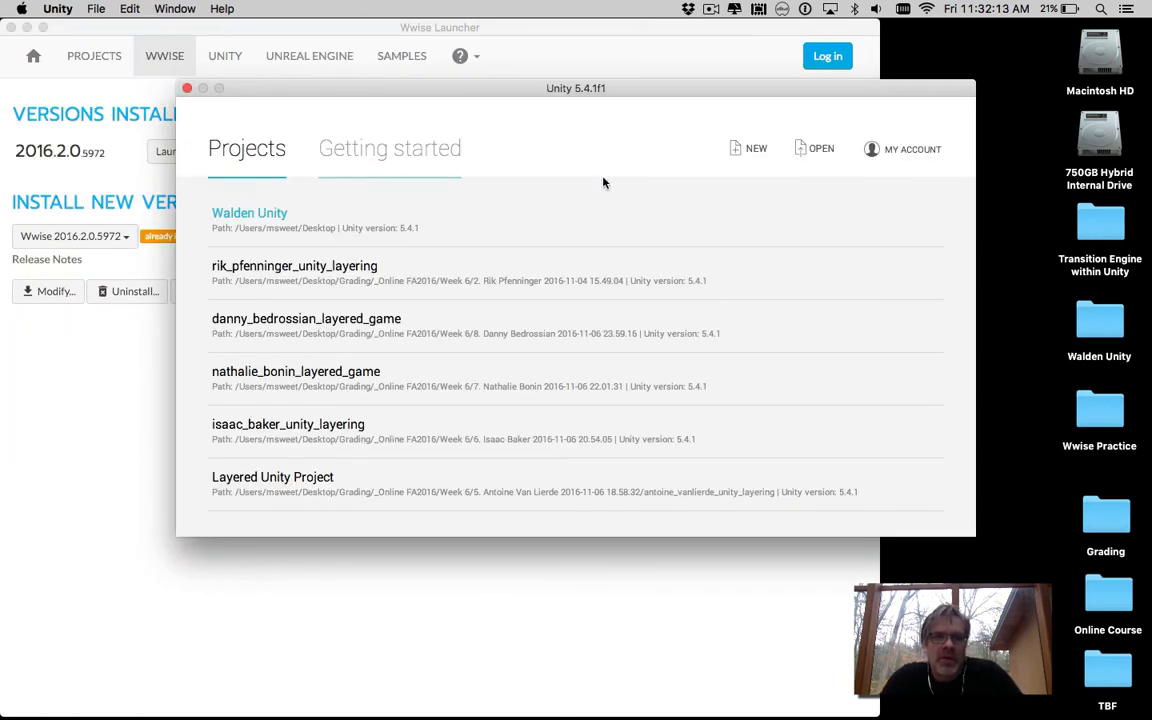
Create a 3D Unity project named "New Unity Project" on the Desktop and show its project assets.
{"action": "left_click", "coordinate": [748, 149]}
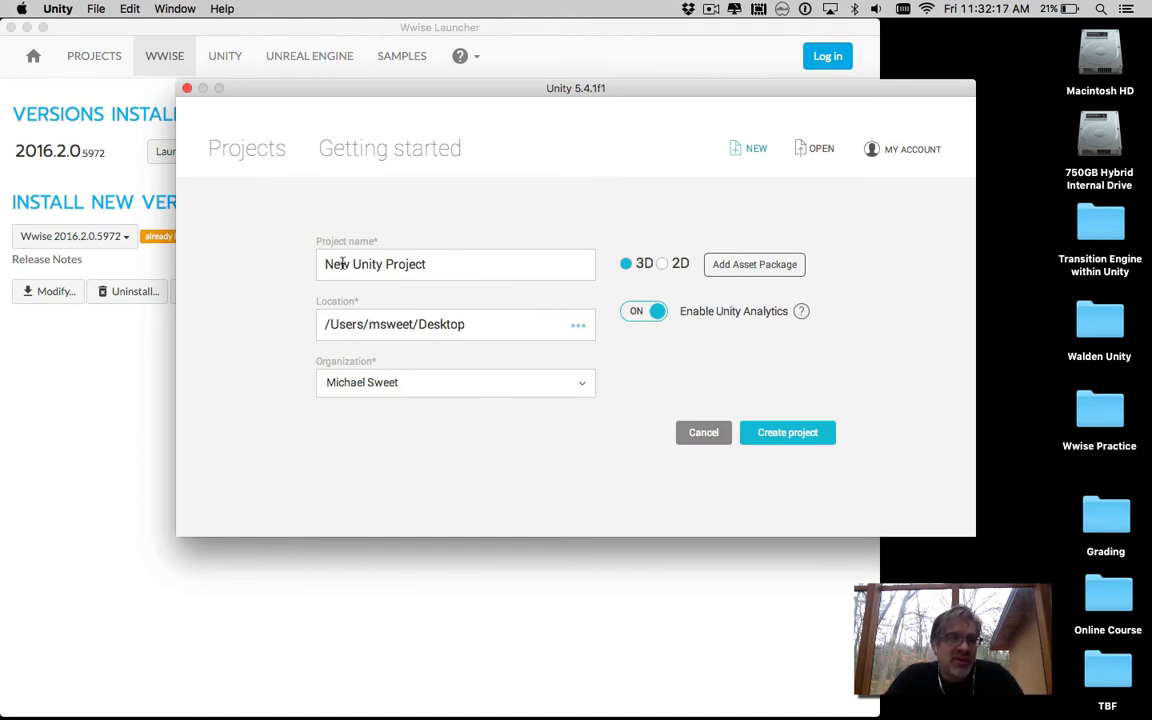
{"action": "left_click", "coordinate": [501, 260]}
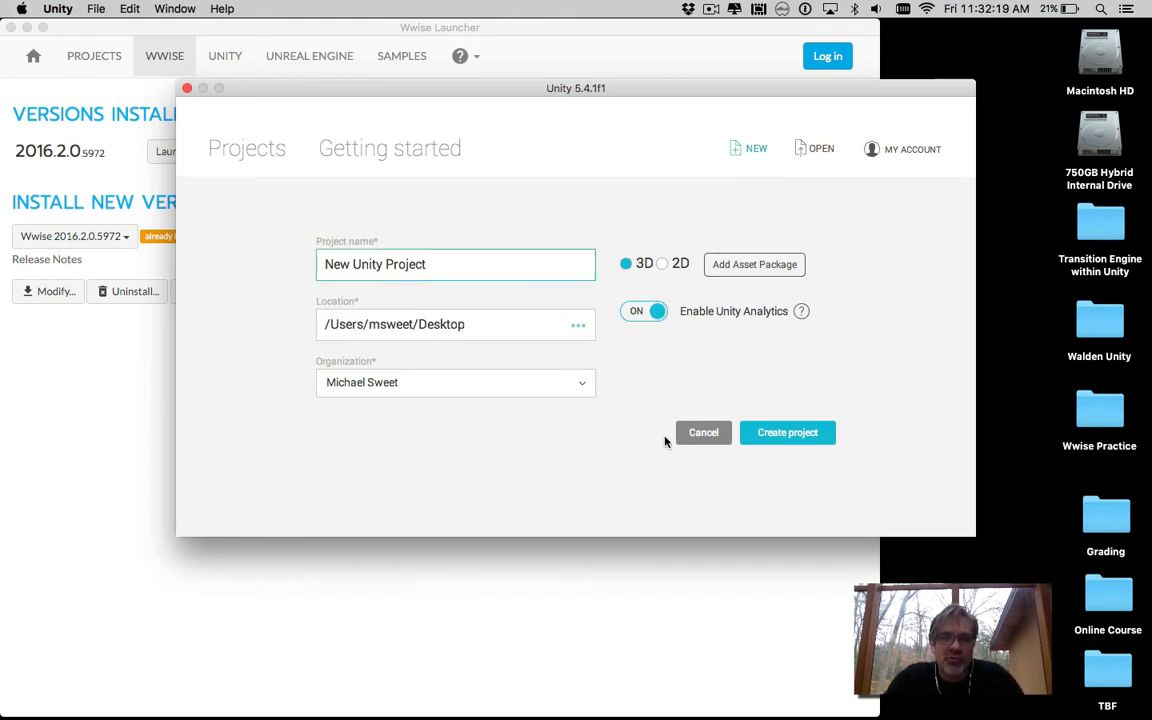
{"action": "left_click", "coordinate": [770, 434]}
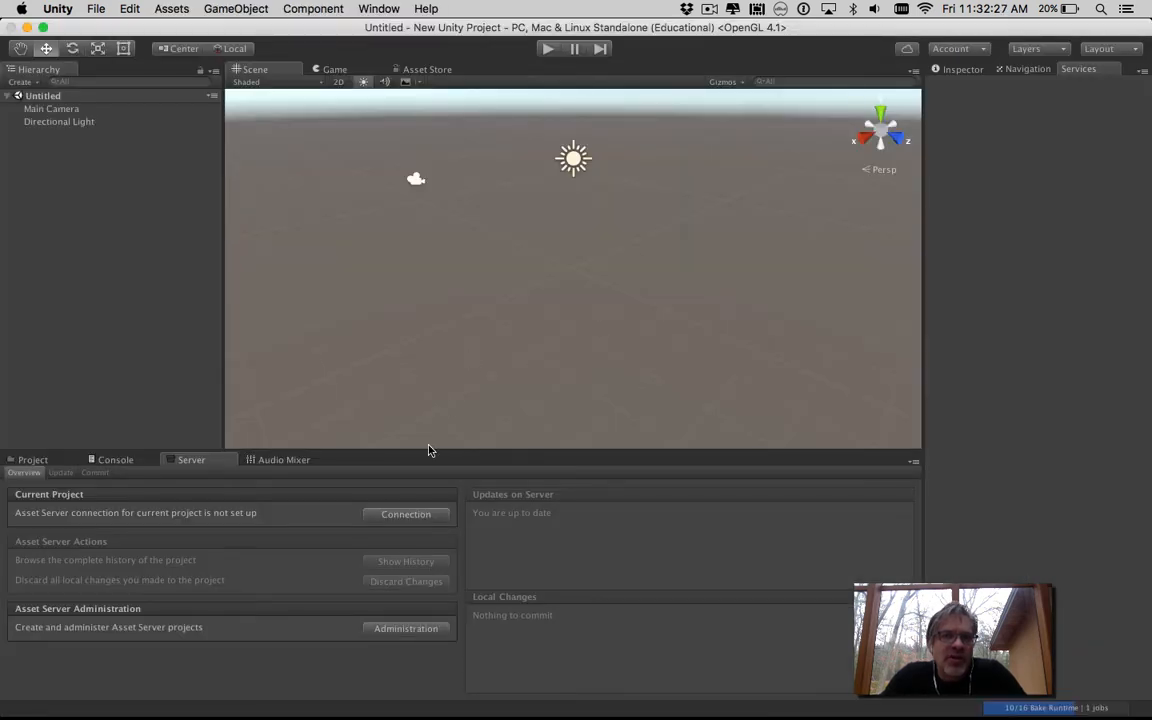
{"action": "left_click", "coordinate": [26, 462]}
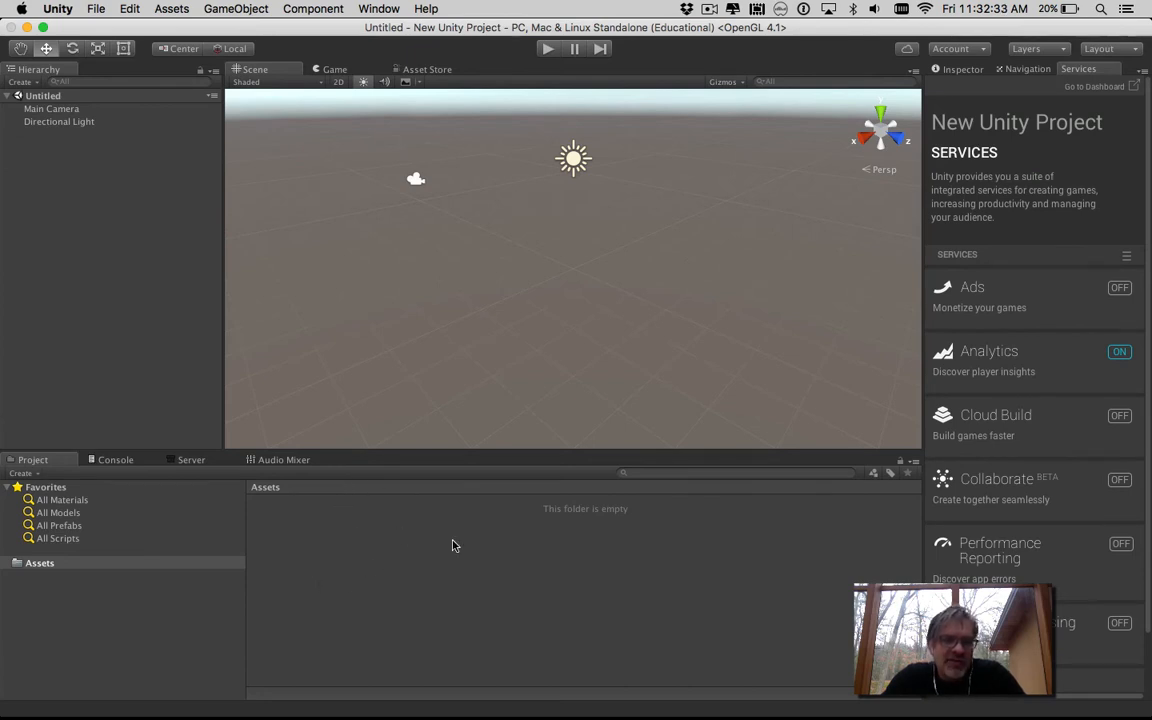
Hide Unity and move the Wwise Practice folder from the Desktop into the New Unity Project folder, beside Assets.
{"action": "key", "text": "super+h"}
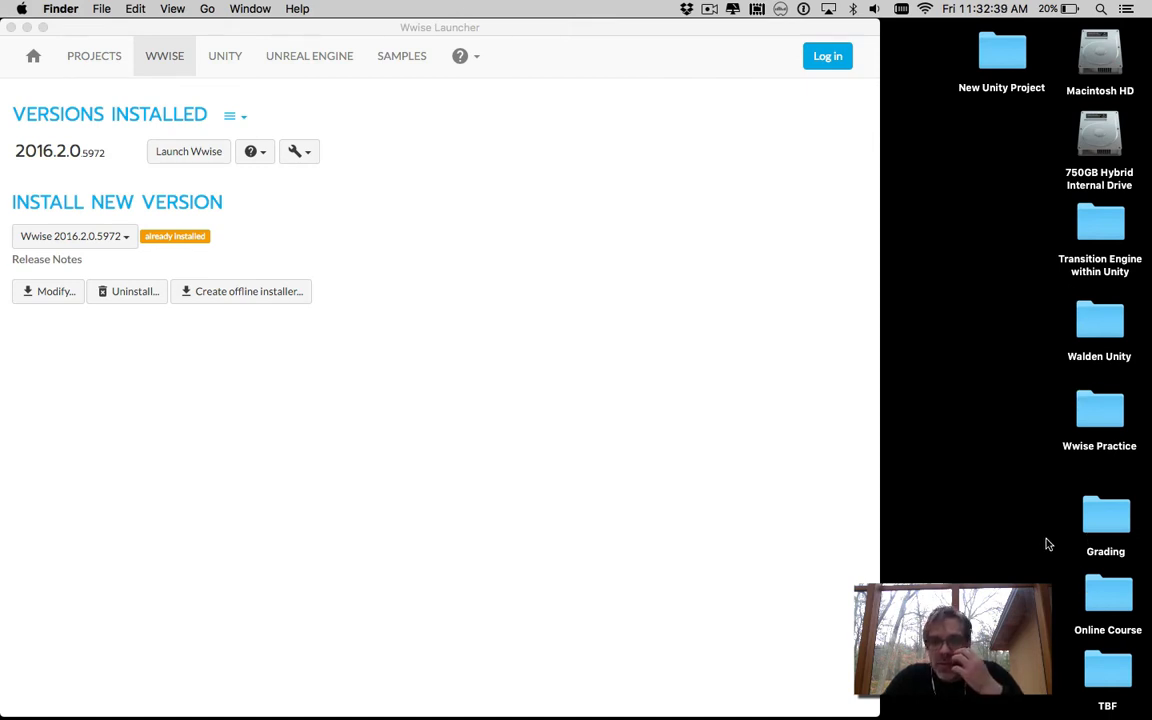
{"action": "left_click_drag", "start_coordinate": [1098, 413], "coordinate": [994, 300]}
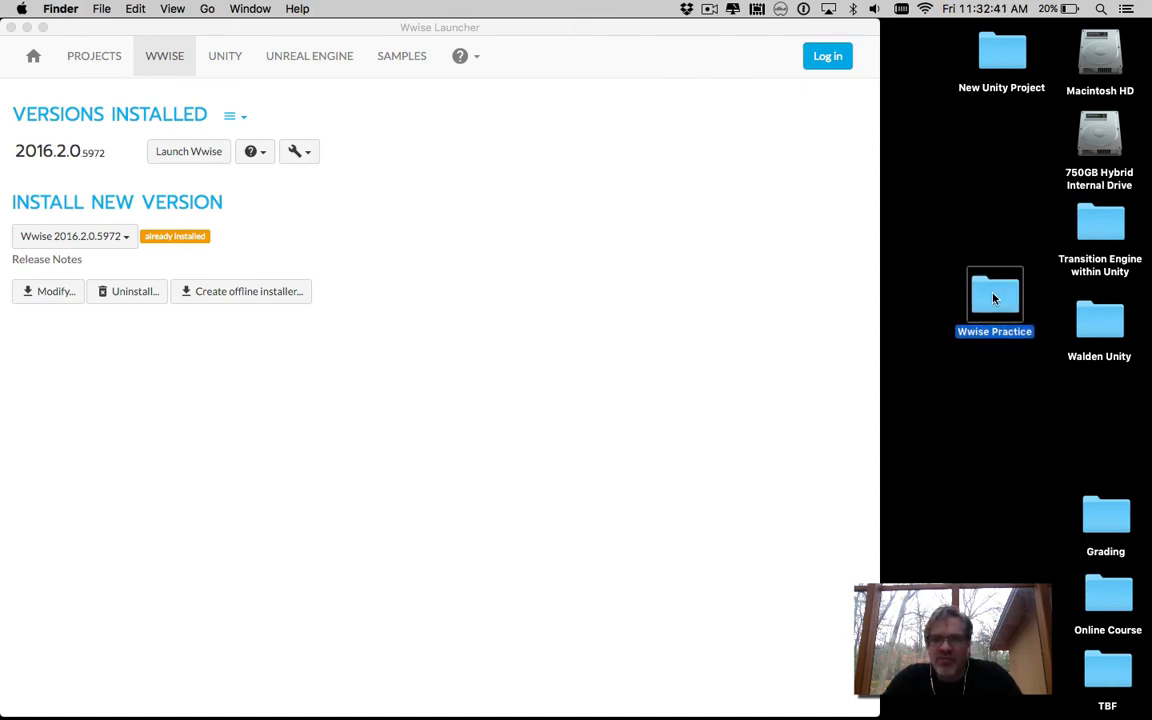
{"action": "left_click", "coordinate": [996, 61]}
{"action": "double_click", "coordinate": [996, 61]}
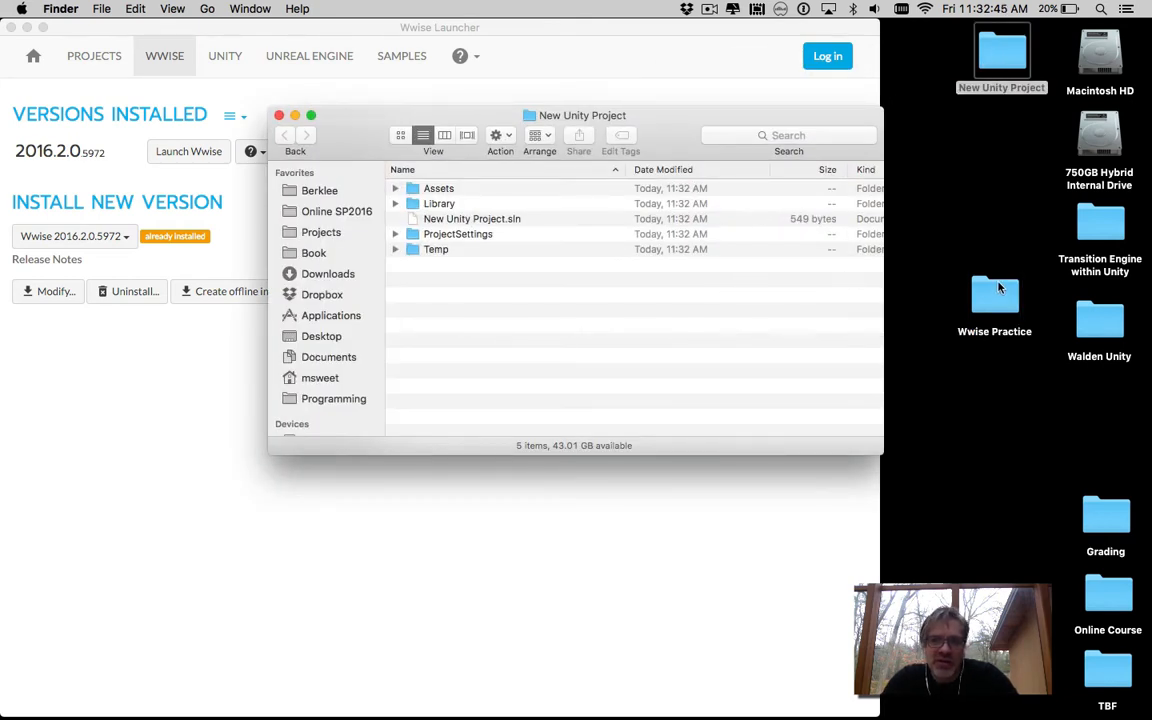
{"action": "left_click_drag", "start_coordinate": [661, 135], "coordinate": [722, 223]}
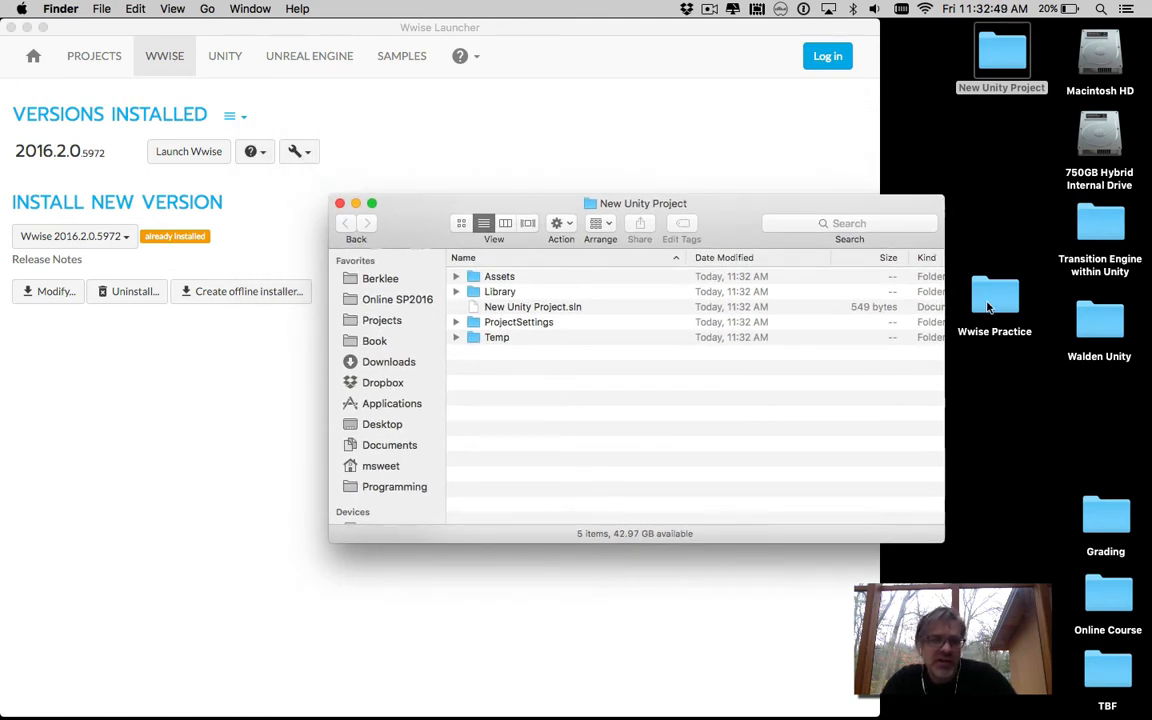
{"action": "left_click_drag", "start_coordinate": [985, 304], "coordinate": [761, 414]}
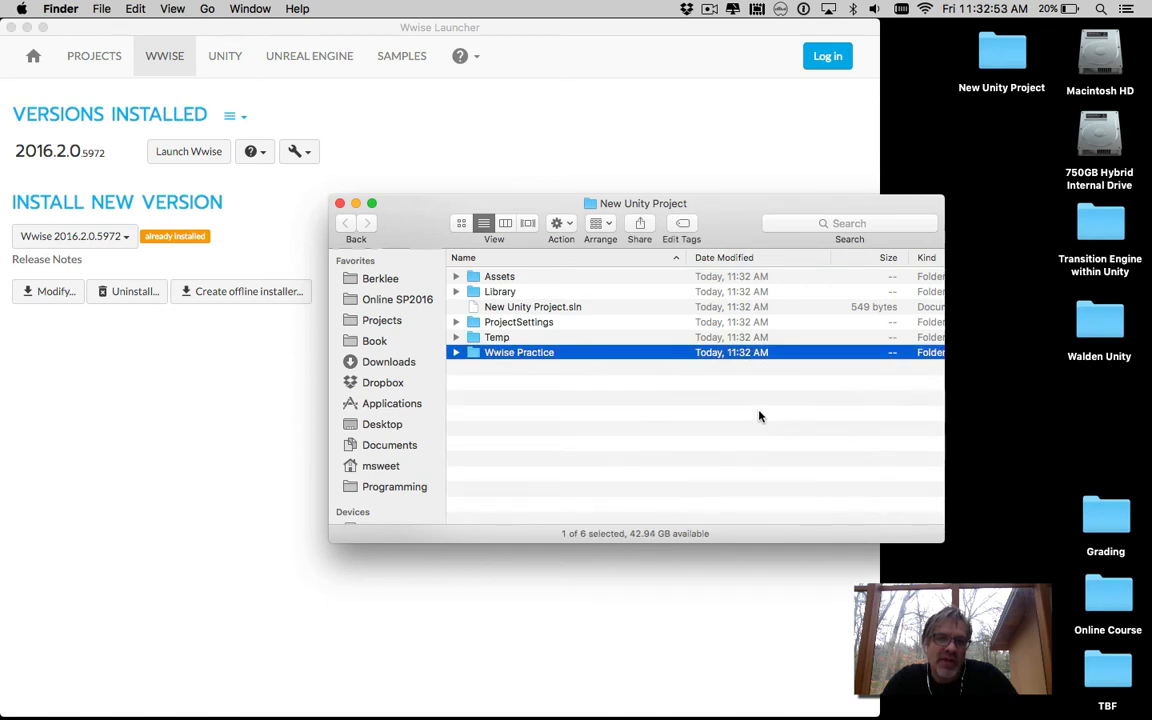
{"action": "left_click", "coordinate": [502, 277]}
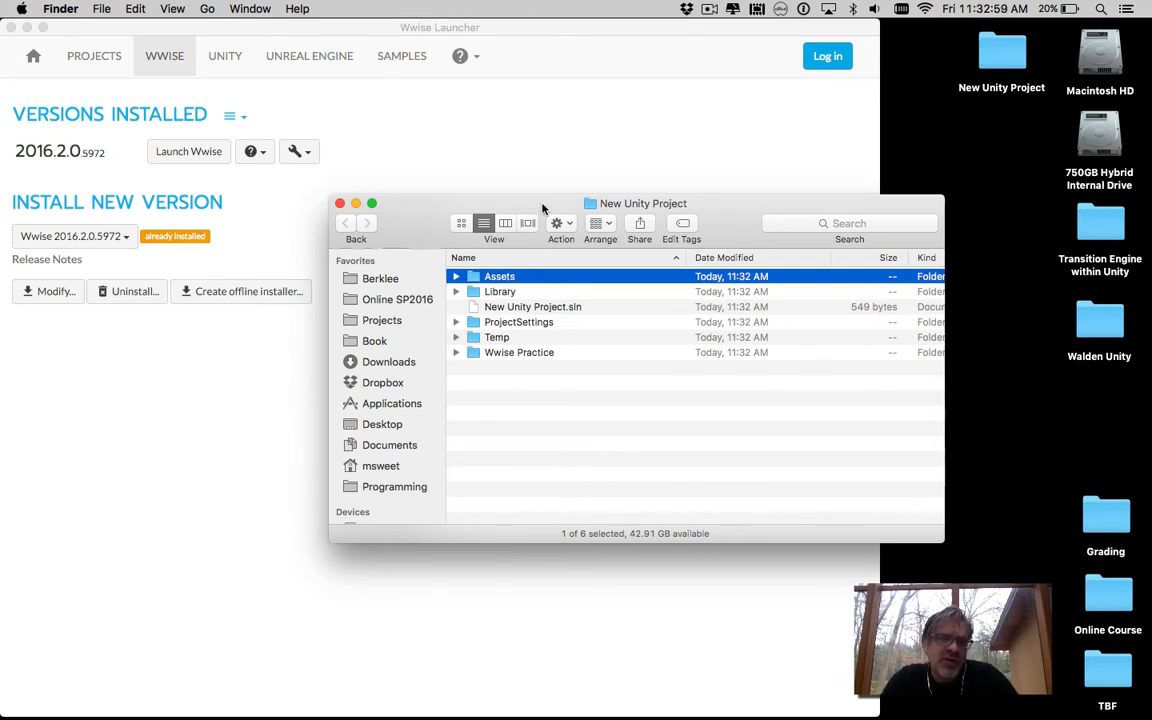
{"action": "left_click_drag", "start_coordinate": [545, 207], "coordinate": [610, 242]}
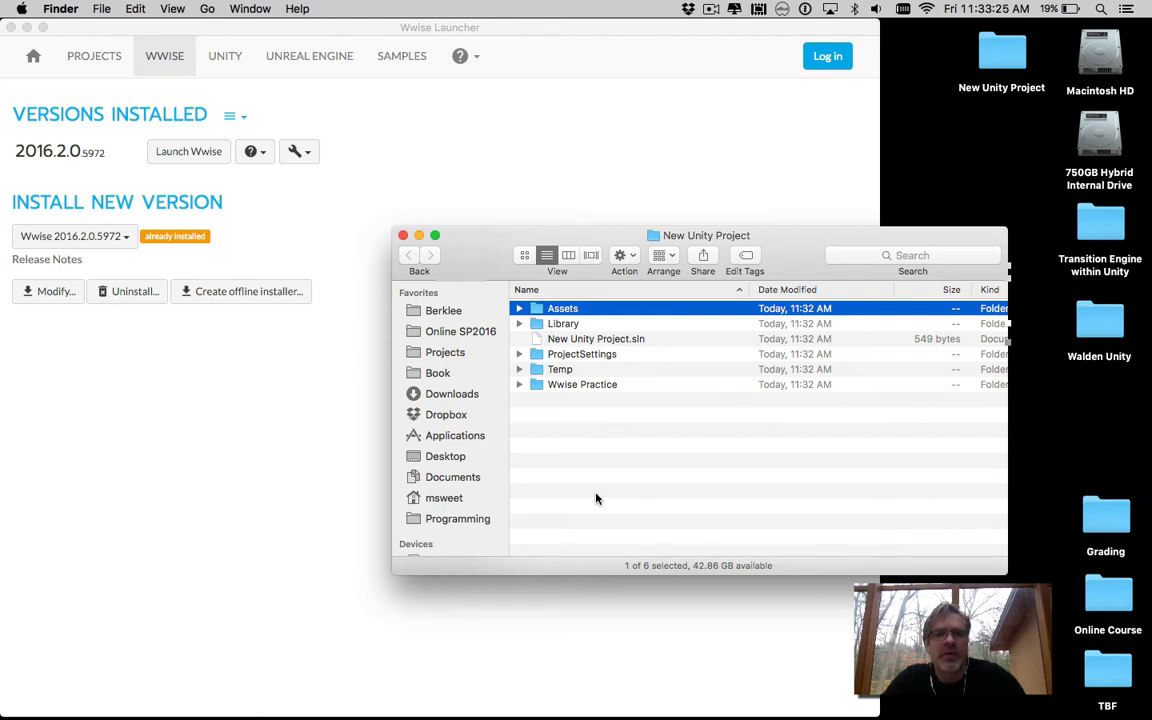
Switch back to Unity and save the scene as "level_1" in the Assets folder.
{"action": "key", "text": "super+Tab"}
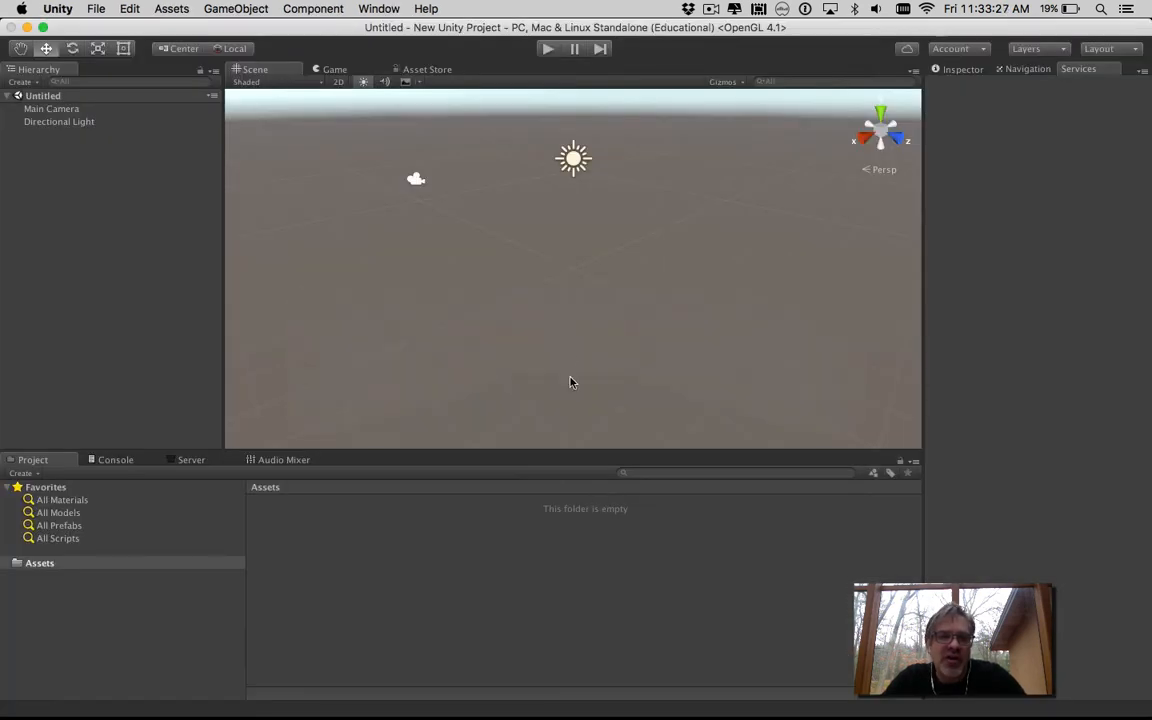
{"action": "key", "text": "super+s"}
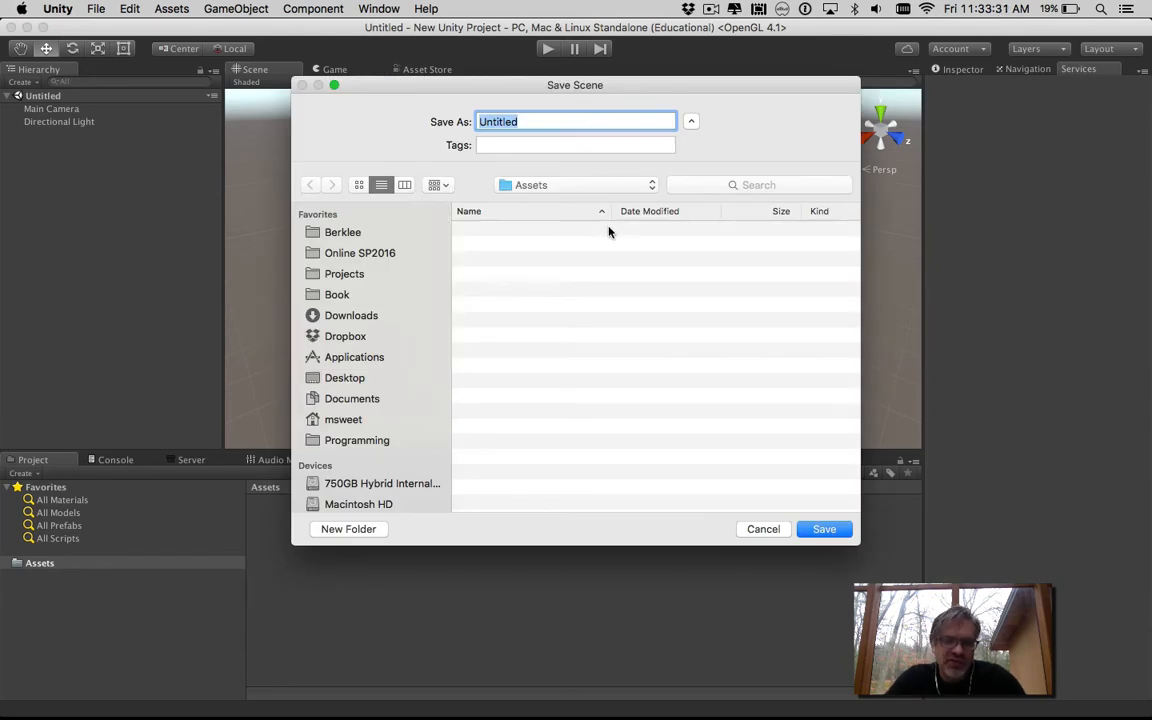
{"action": "type", "text": "level_1"}
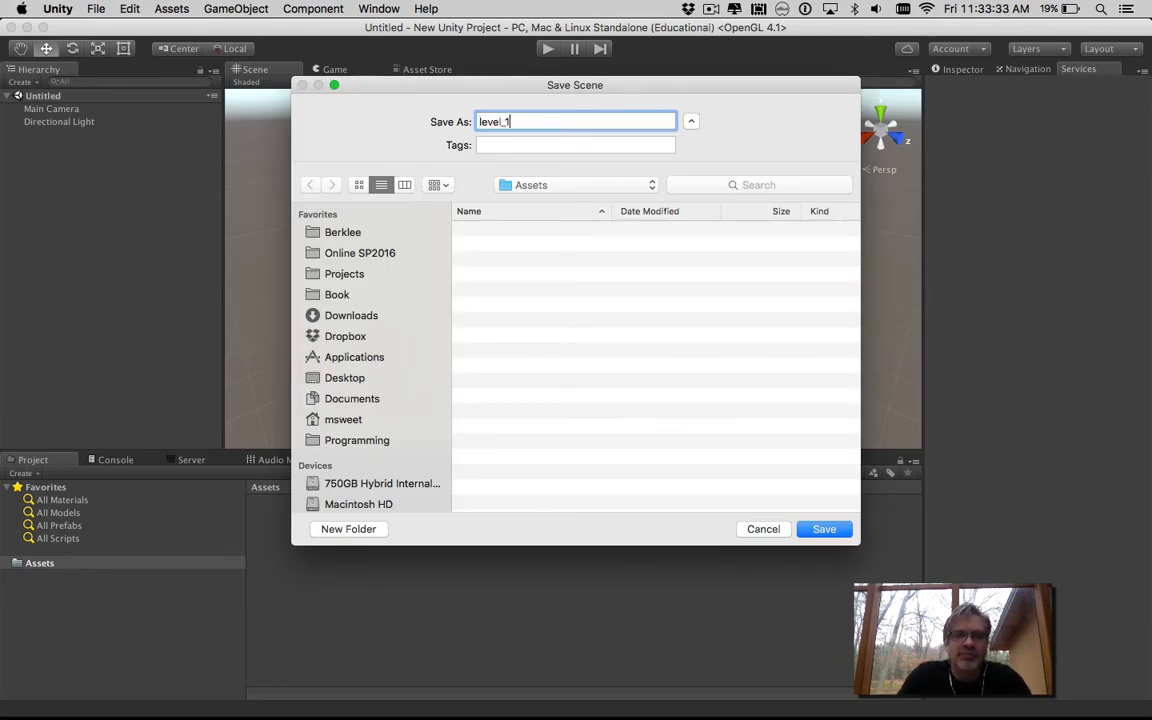
{"action": "key", "text": "Return"}
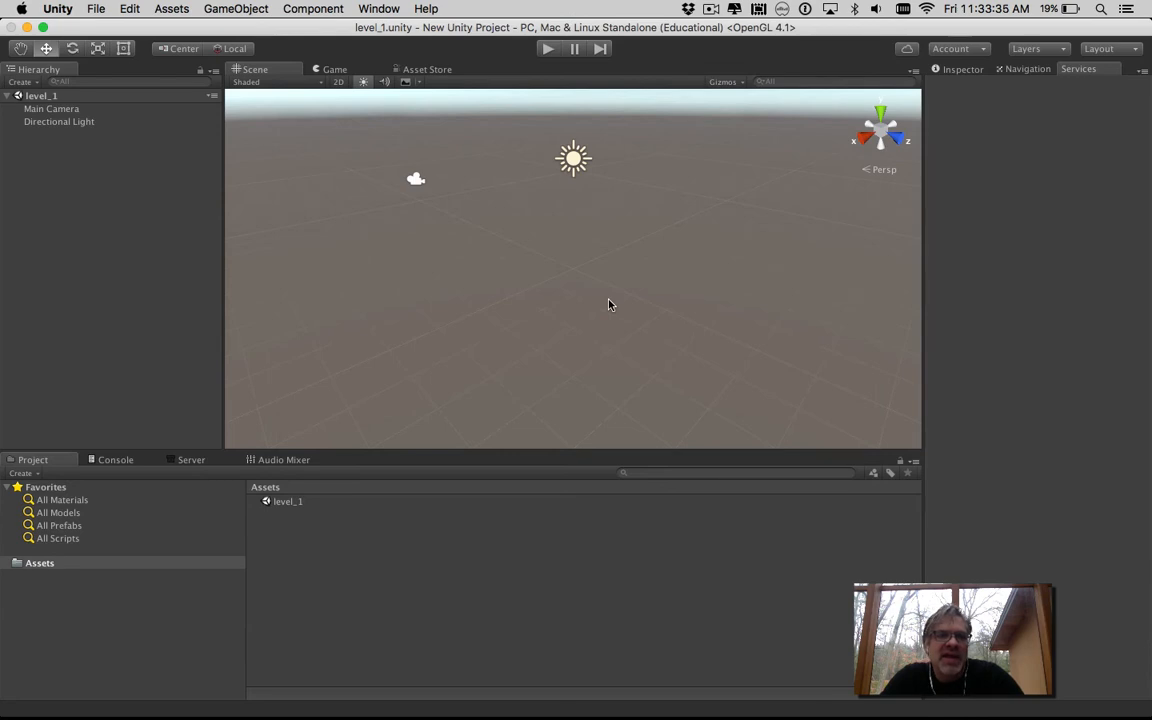
Switch to the Wwise Launcher and show its list of recent Unity projects.
{"action": "key", "text": "super+Tab"}
{"action": "left_click", "coordinate": [594, 338]}
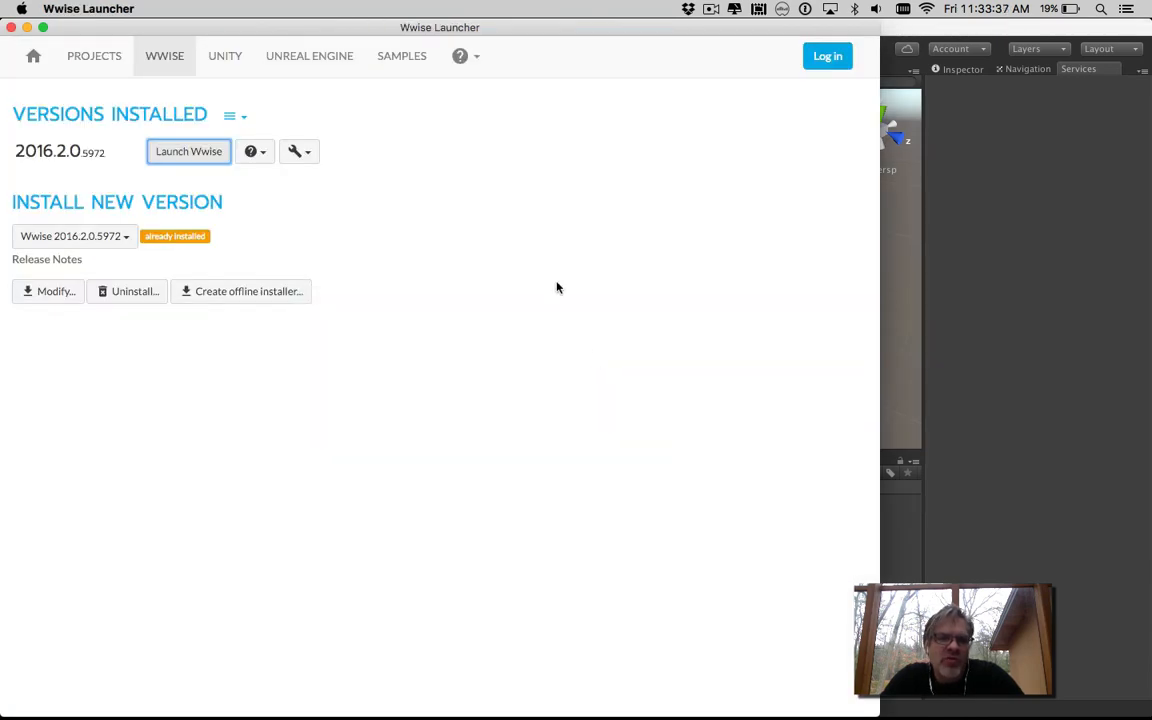
{"action": "left_click", "coordinate": [222, 57]}
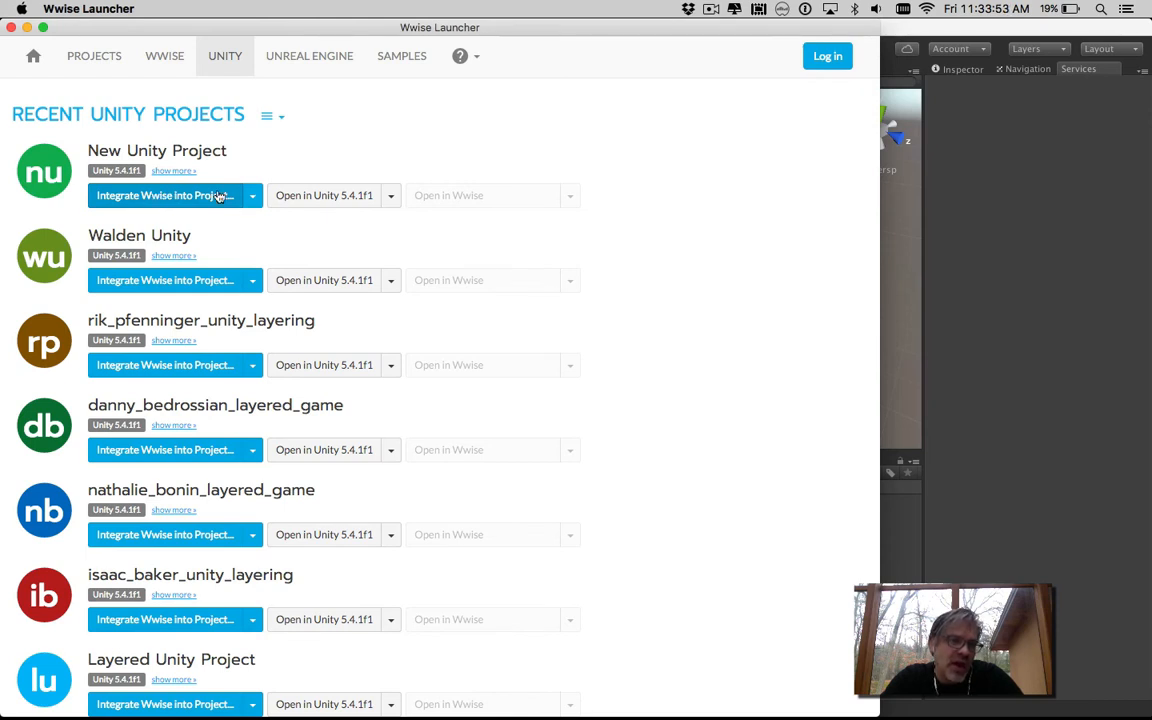
{"action": "left_click", "coordinate": [254, 197]}
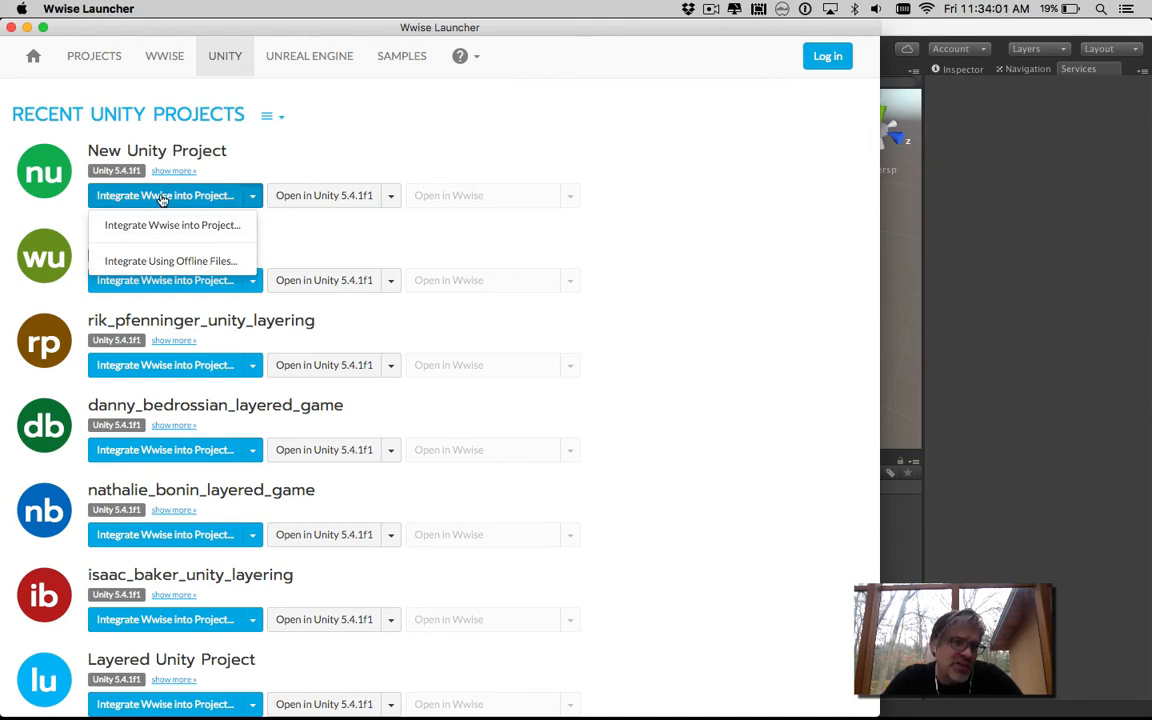
{"action": "left_click", "coordinate": [78, 203]}
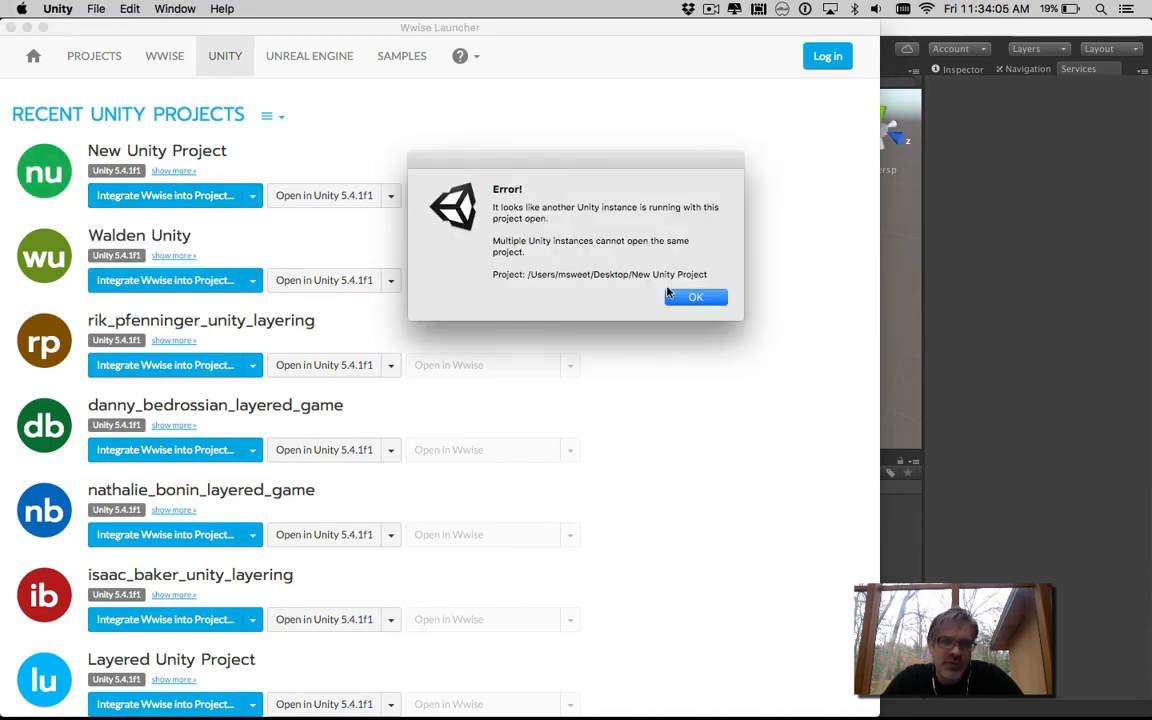
{"action": "left_click", "coordinate": [697, 297]}
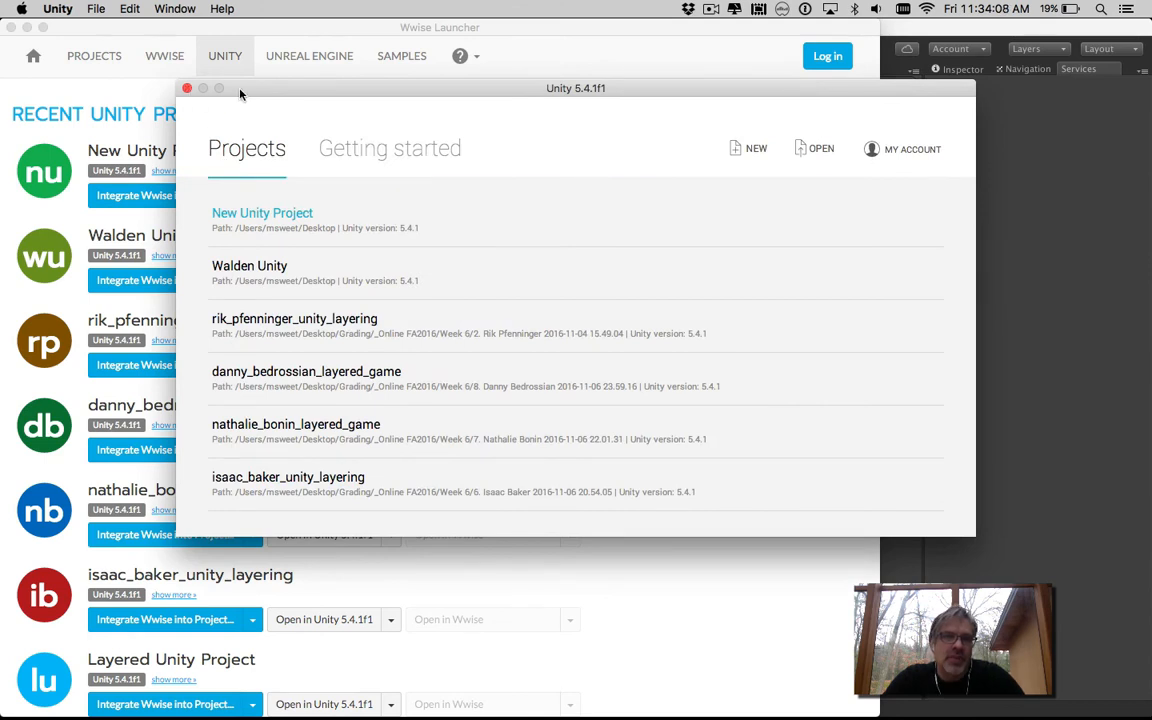
{"action": "left_click", "coordinate": [187, 88]}
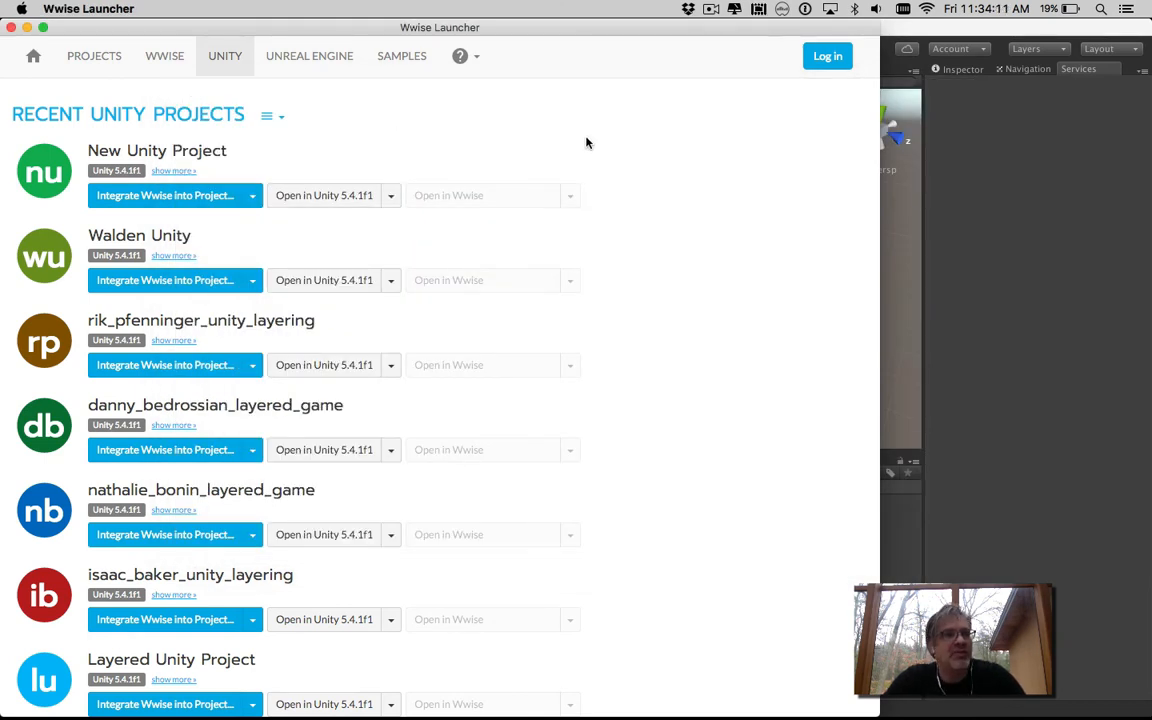
Open the Wwise integration setup for New Unity Project and quit the running Unity editor.
{"action": "left_click", "coordinate": [163, 196]}
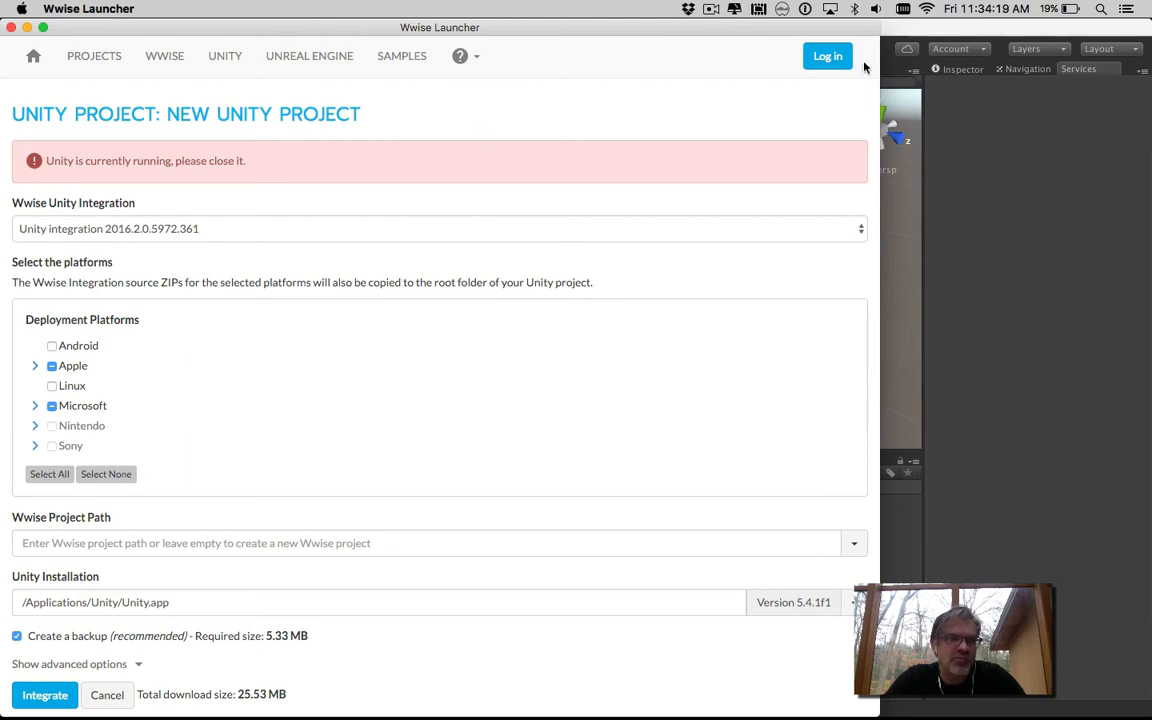
{"action": "left_click", "coordinate": [1023, 35]}
{"action": "key", "text": "super+q"}
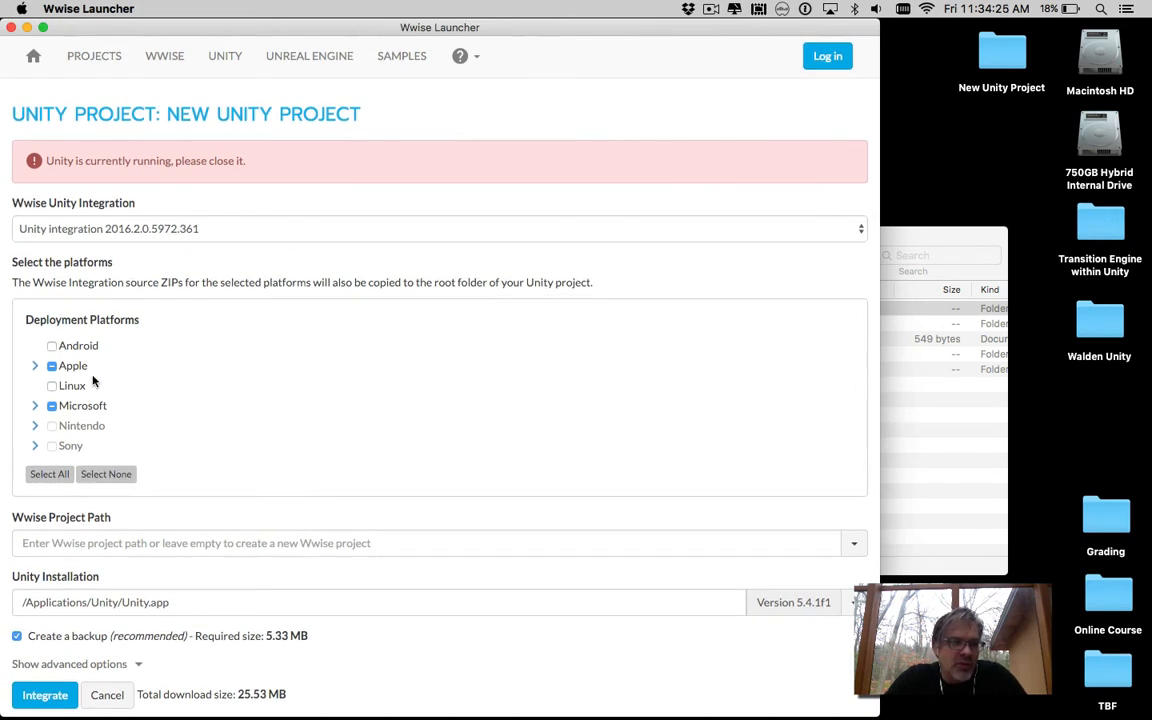
Check the Apple and Microsoft deployment platforms, integrate Wwise with the default selections and an empty Wwise project path, accepting the license terms.
{"action": "left_click", "coordinate": [35, 365]}
{"action": "scroll", "coordinate": [58, 372], "scroll_direction": "down", "scroll_amount": 2}
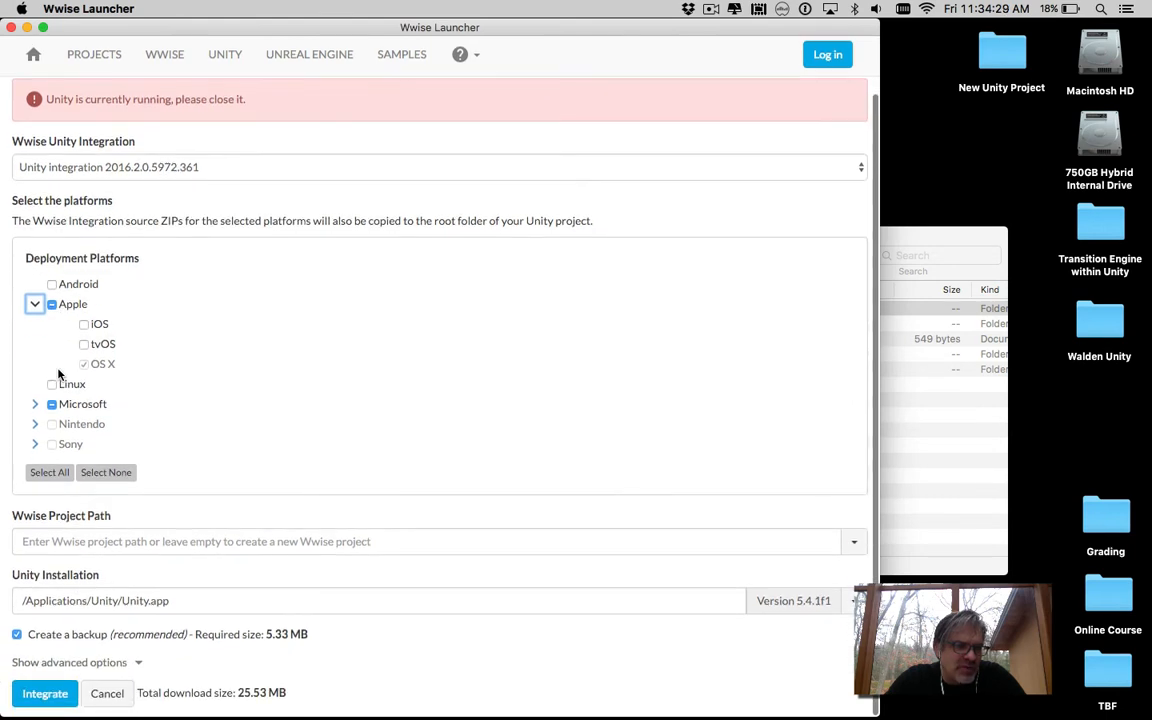
{"action": "left_click", "coordinate": [35, 405]}
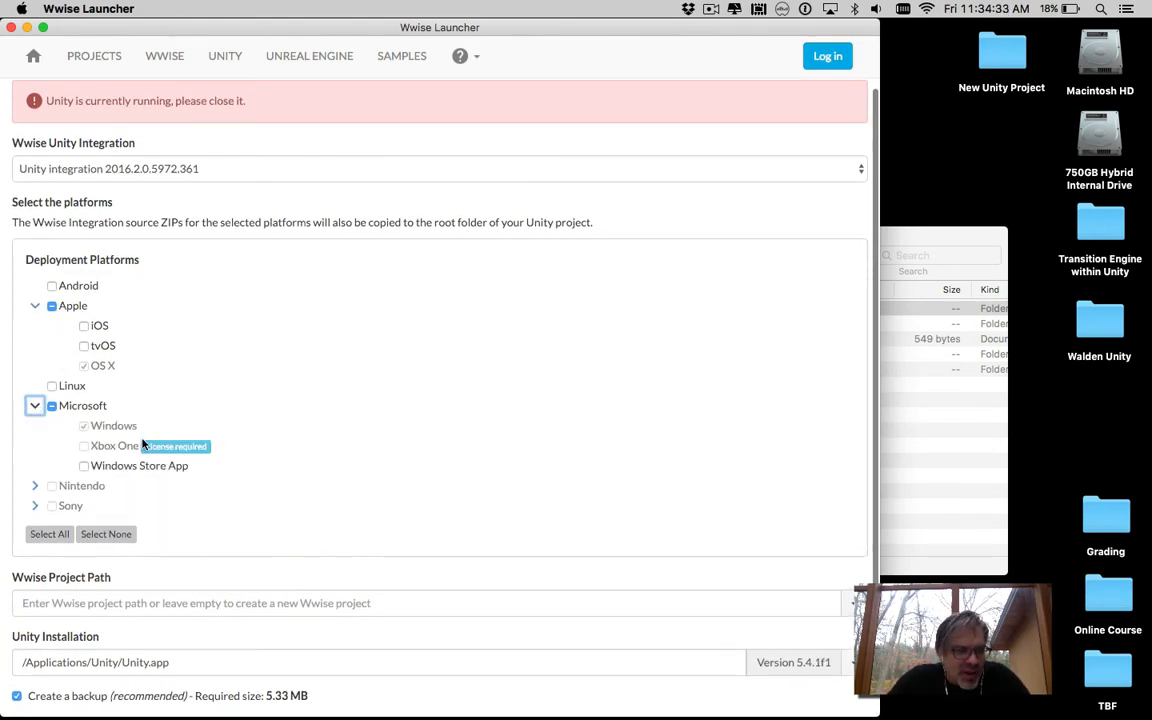
{"action": "scroll", "coordinate": [113, 480], "scroll_direction": "down", "scroll_amount": 2}
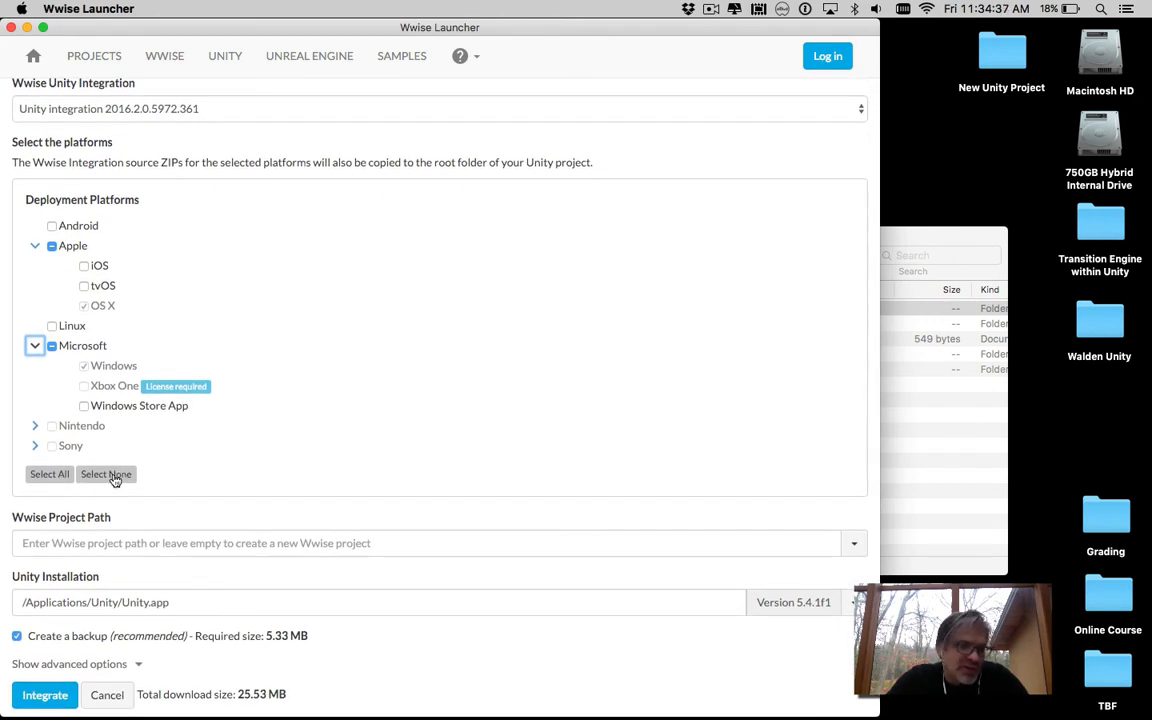
{"action": "scroll", "coordinate": [115, 480], "scroll_direction": "down", "scroll_amount": 1}
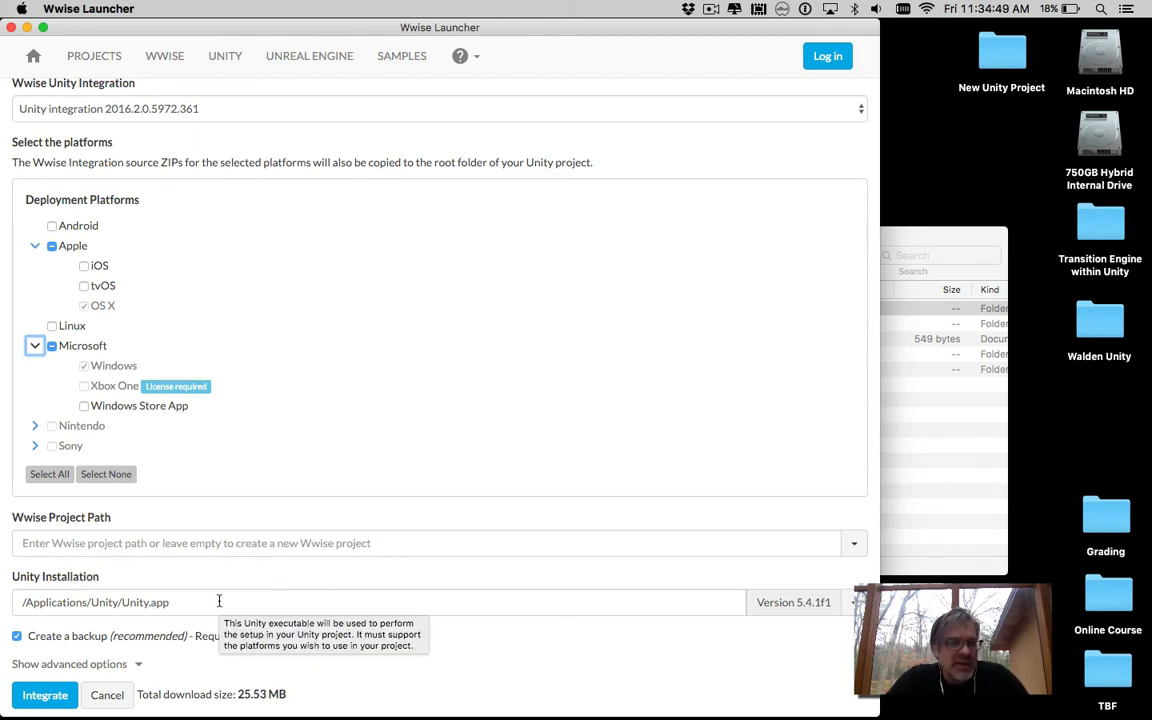
{"action": "left_click", "coordinate": [46, 696]}
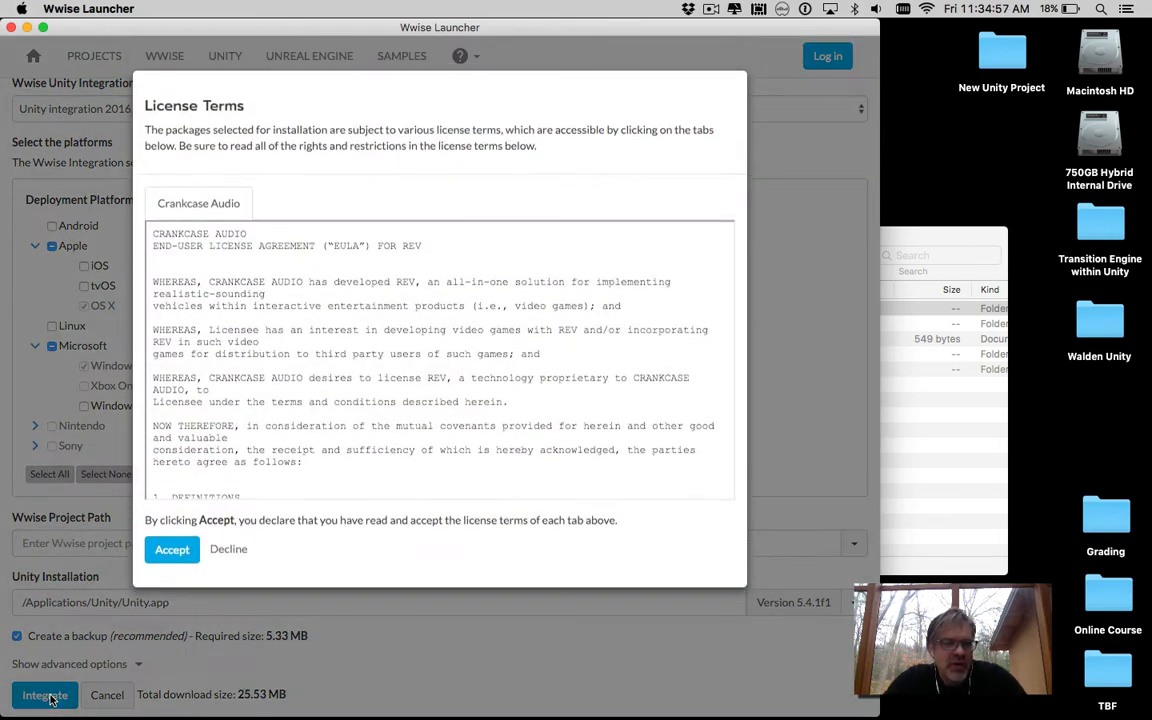
{"action": "left_click", "coordinate": [178, 549]}
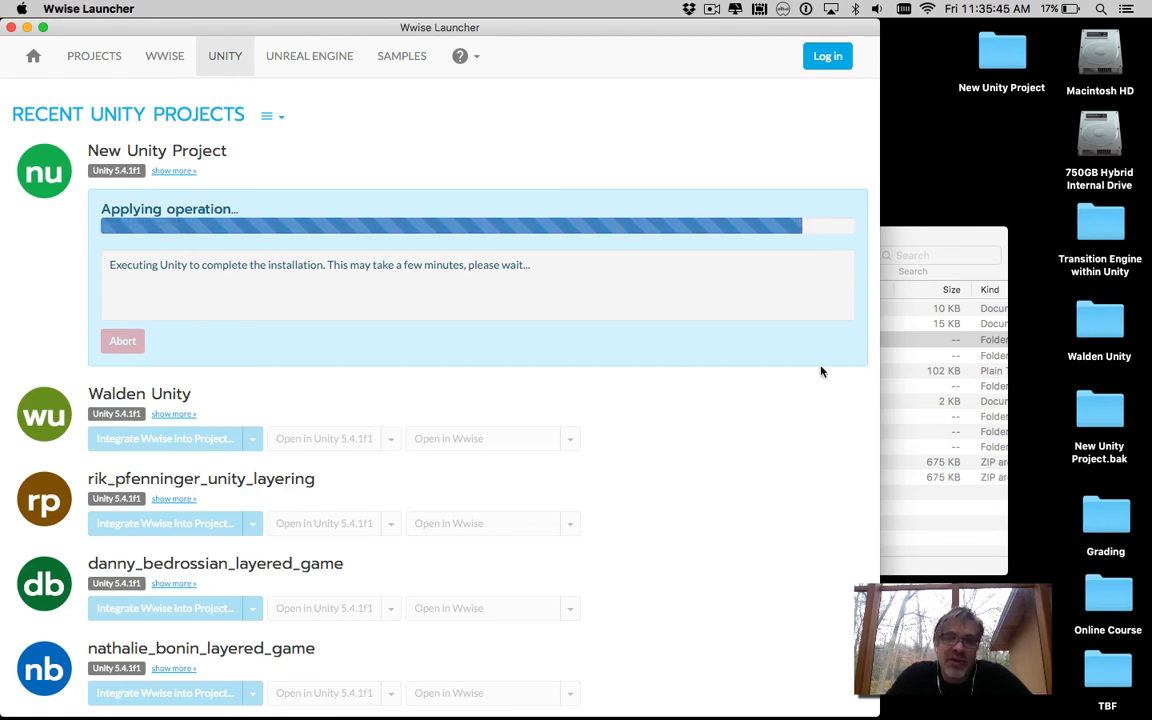
Bring the New Unity Project folder window into view, and open the project in Unity 5.4.1f1 from the Wwise Launcher.
{"action": "left_click", "coordinate": [915, 237]}
{"action": "left_click_drag", "start_coordinate": [816, 242], "coordinate": [940, 231]}
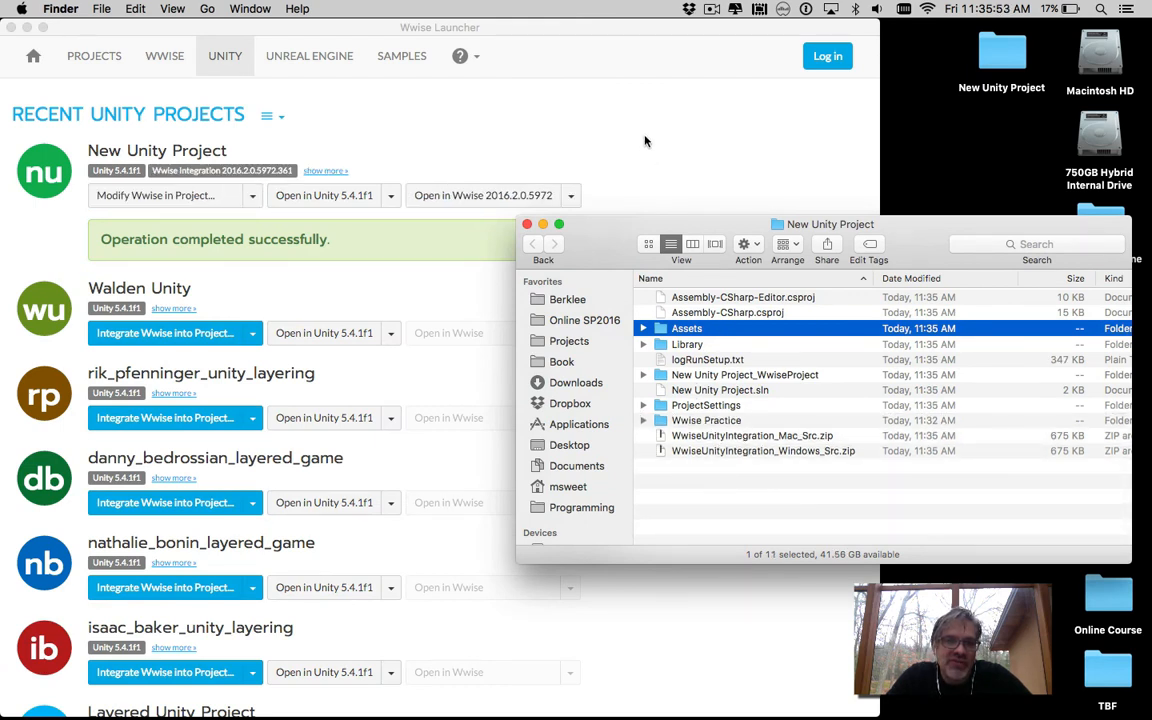
{"action": "left_click", "coordinate": [580, 121]}
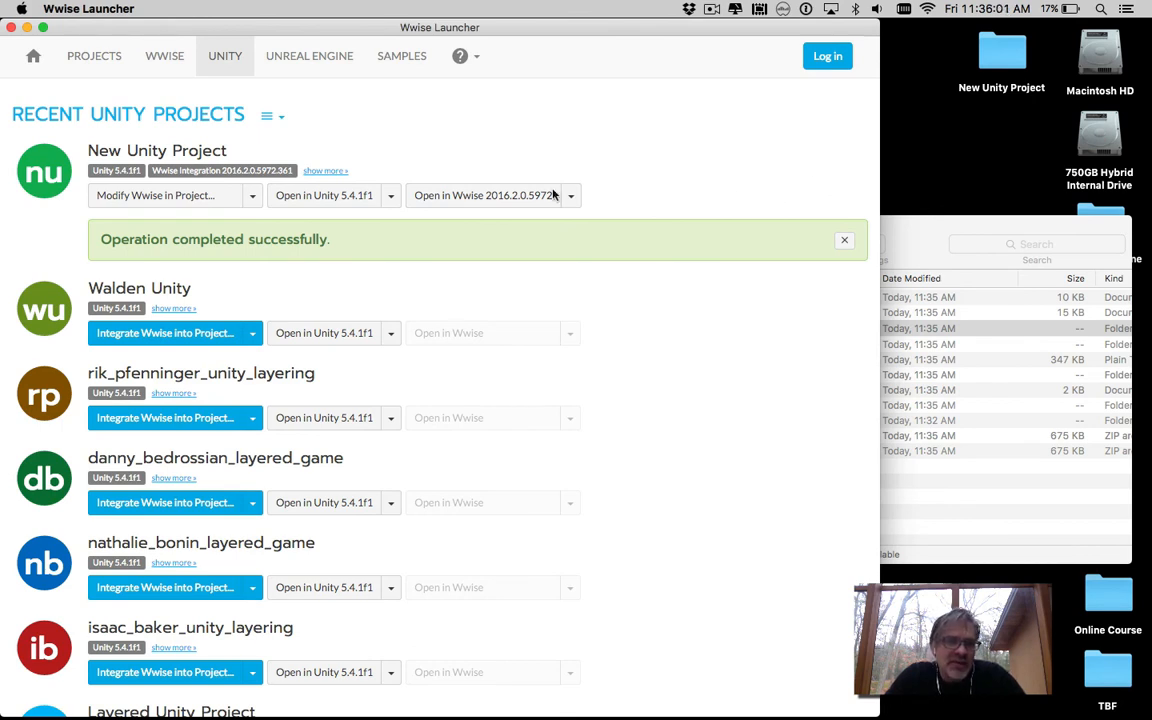
{"action": "left_click", "coordinate": [339, 198]}
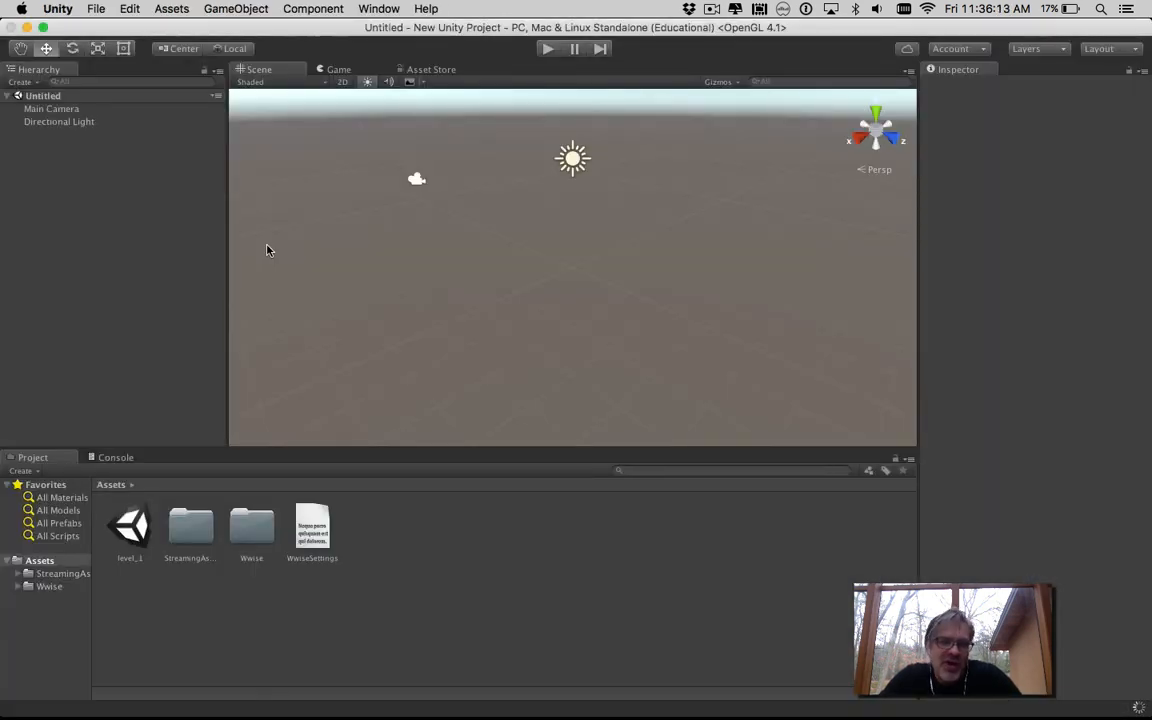
Show the Wwise Picker and expand New Unity Project_WwiseProject to list its folders.
{"action": "left_click", "coordinate": [378, 8]}
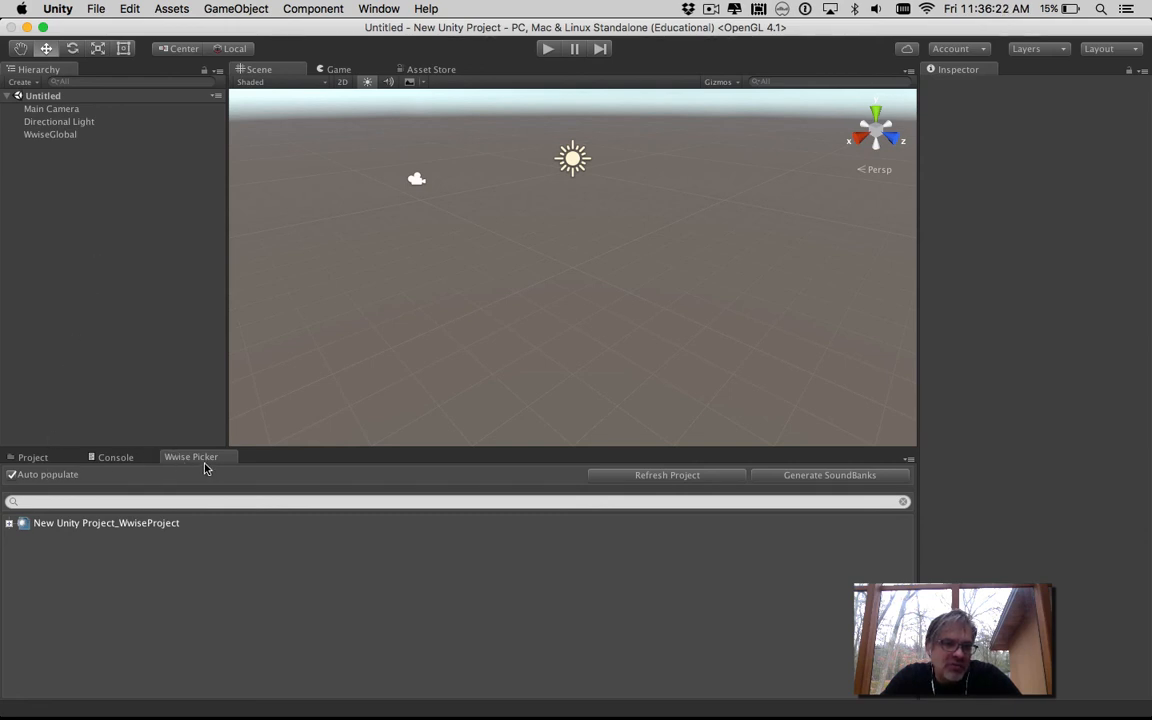
{"action": "left_click", "coordinate": [9, 523]}
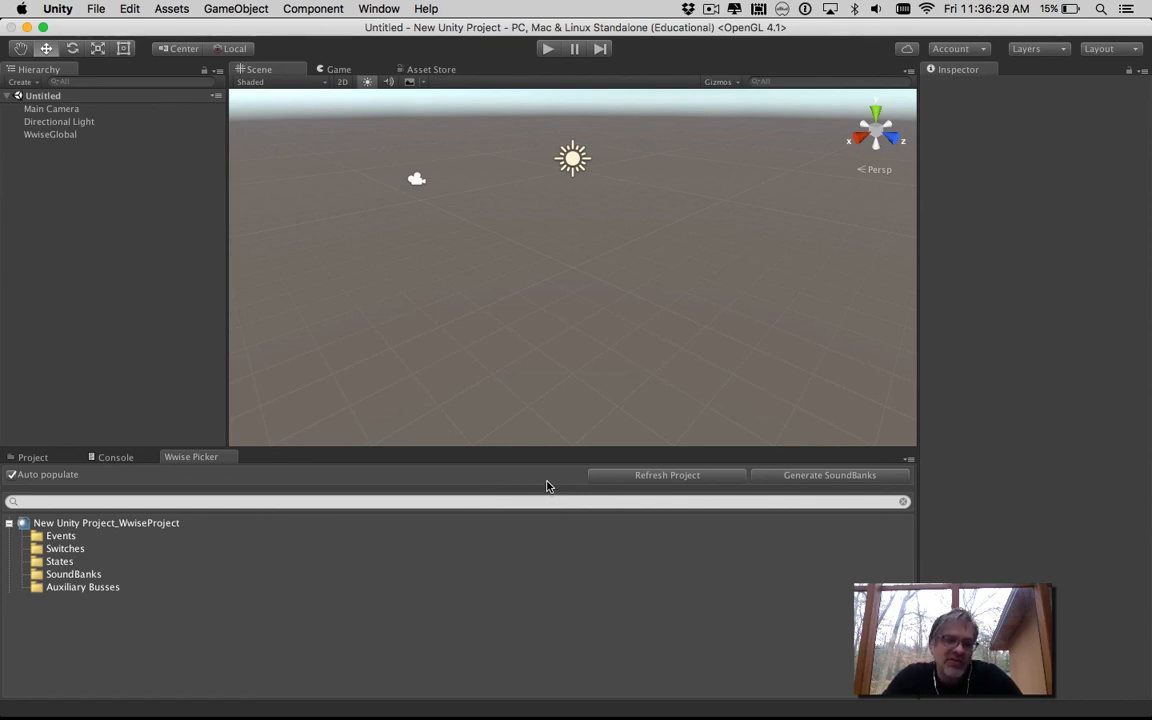
Find the Wwise Settings command by searching Unity's commands for "wwise", review the project and application paths, and accept the settings.
{"action": "left_click", "coordinate": [376, 8]}
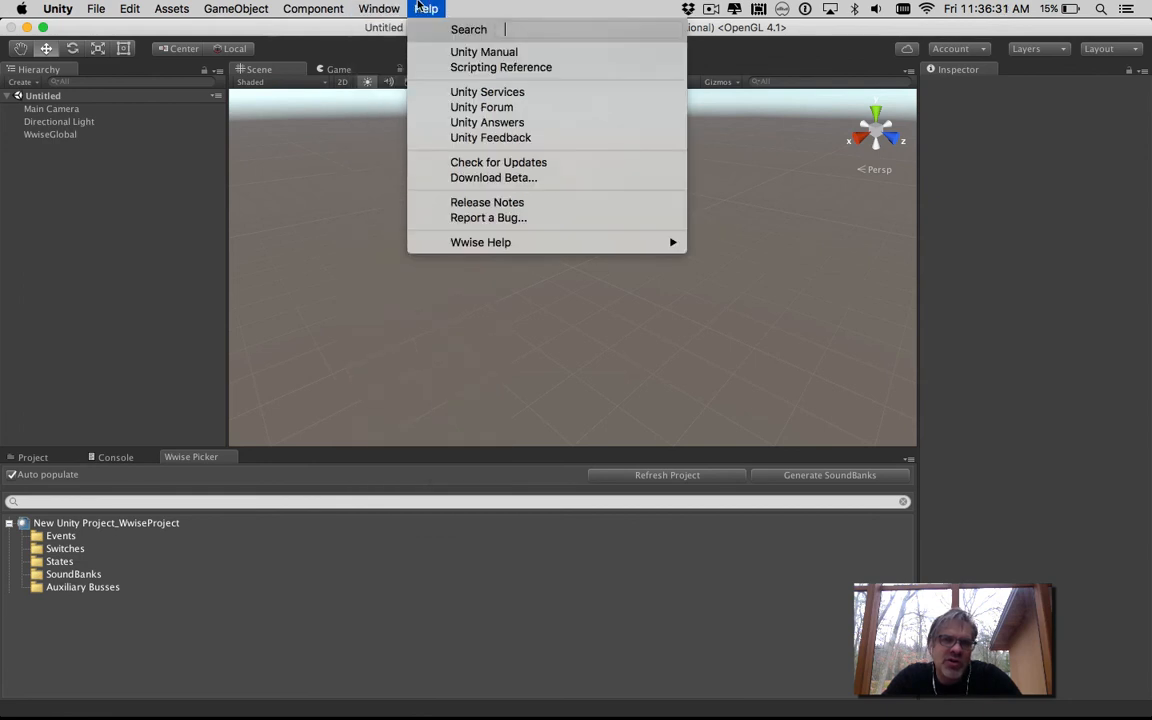
{"action": "type", "text": "wwise"}
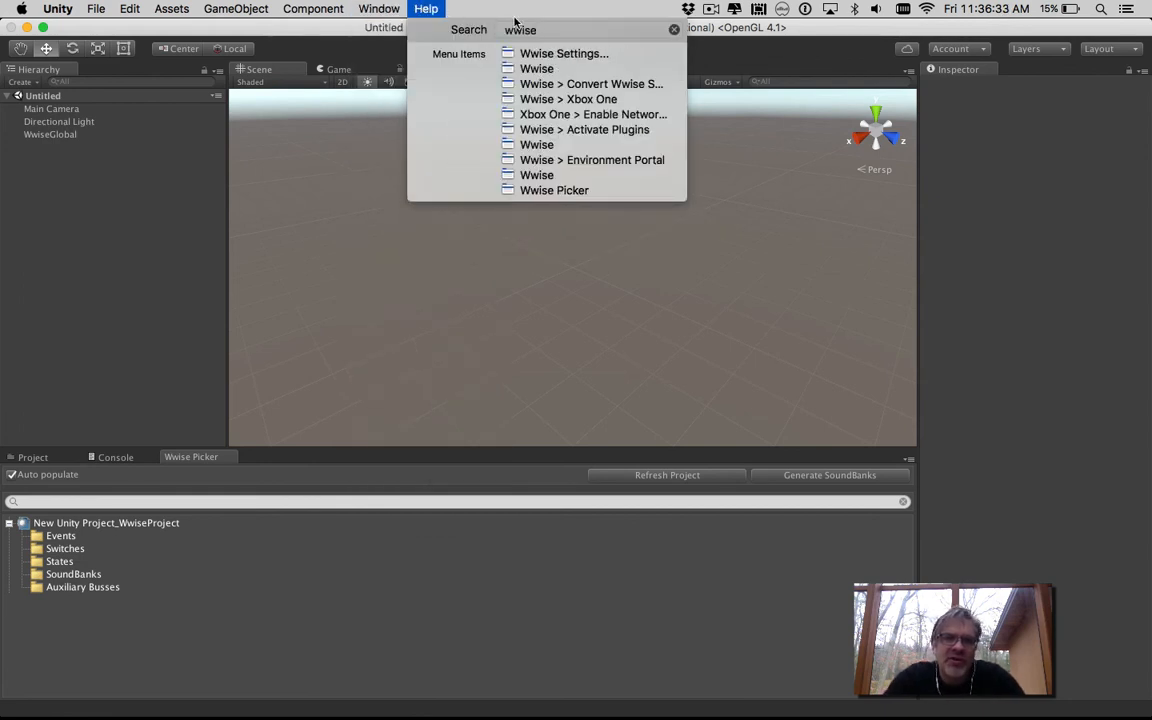
{"action": "mouse_move", "coordinate": [523, 60]}
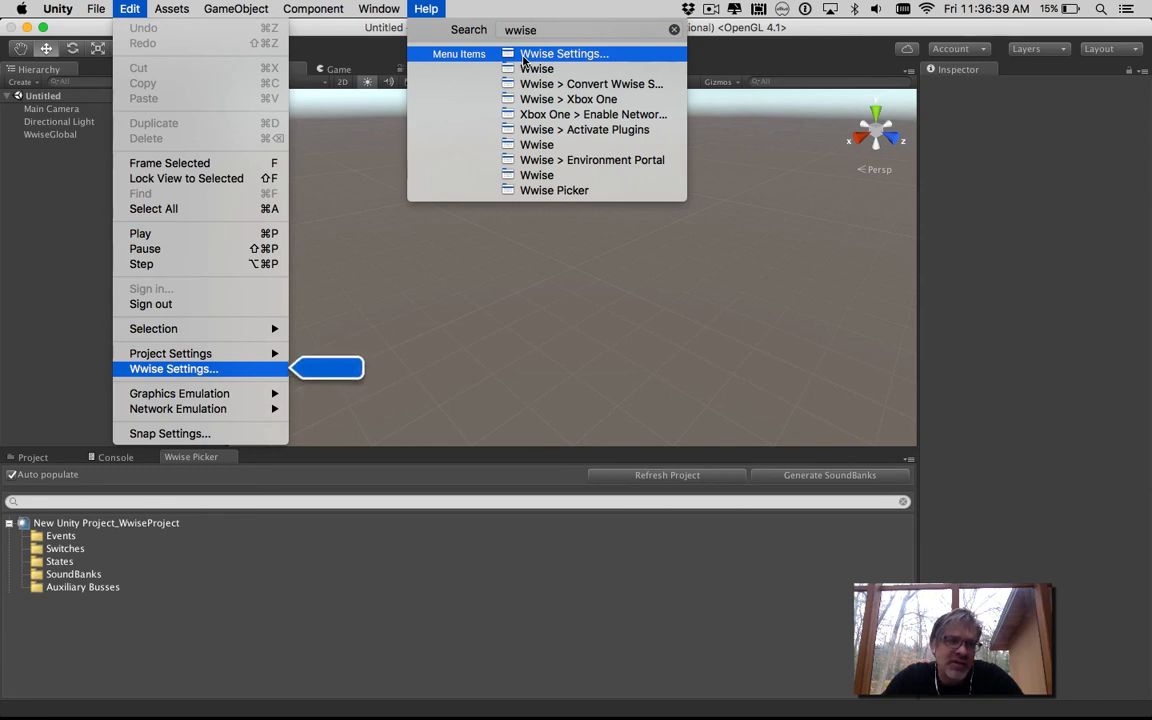
{"action": "left_click", "coordinate": [522, 58]}
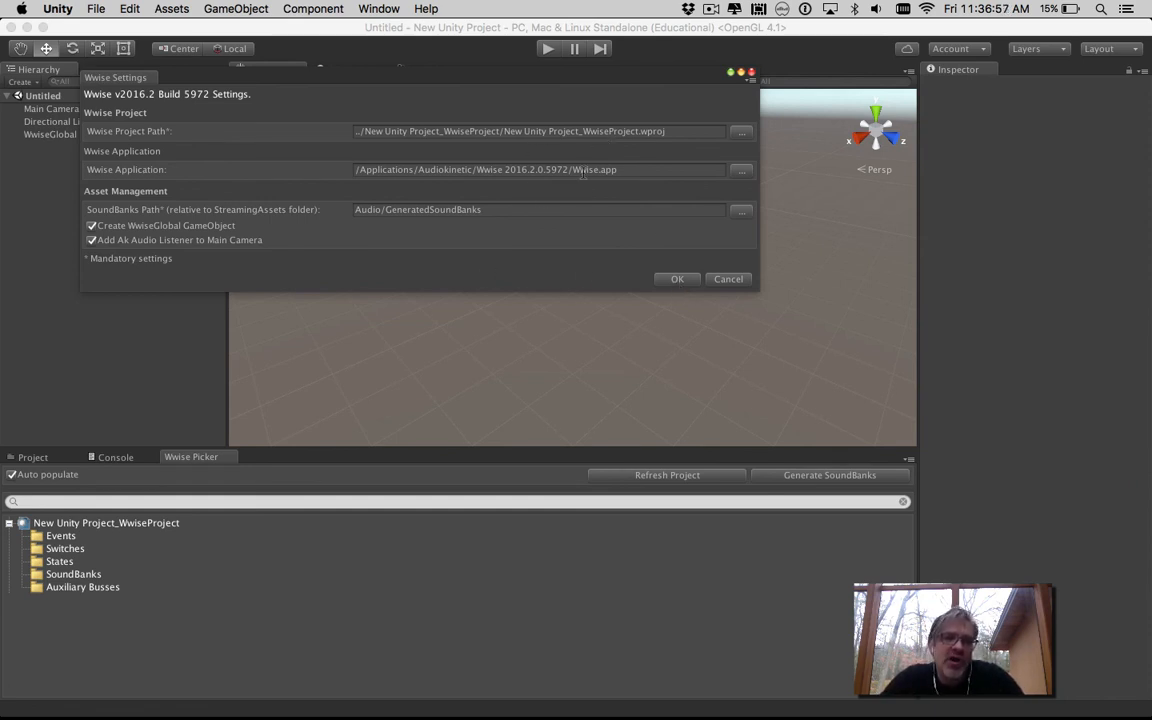
{"action": "left_click", "coordinate": [676, 280]}
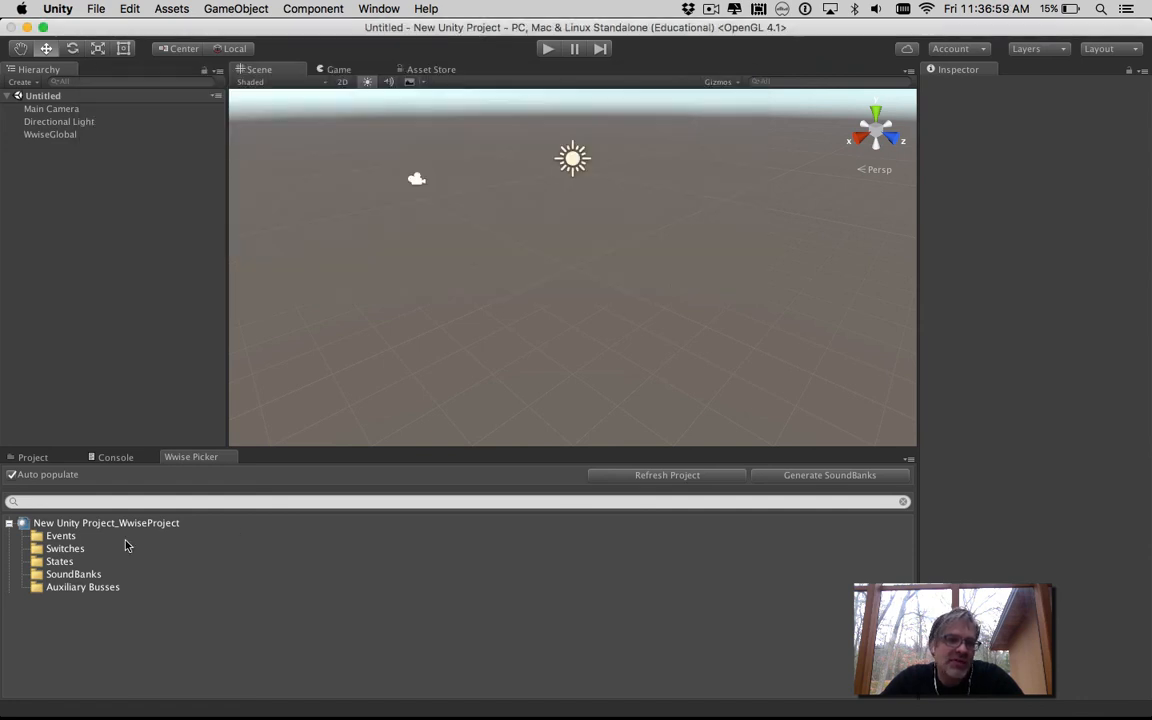
Select the Events folder of the Wwise project in the Wwise Picker.
{"action": "left_click", "coordinate": [42, 537]}
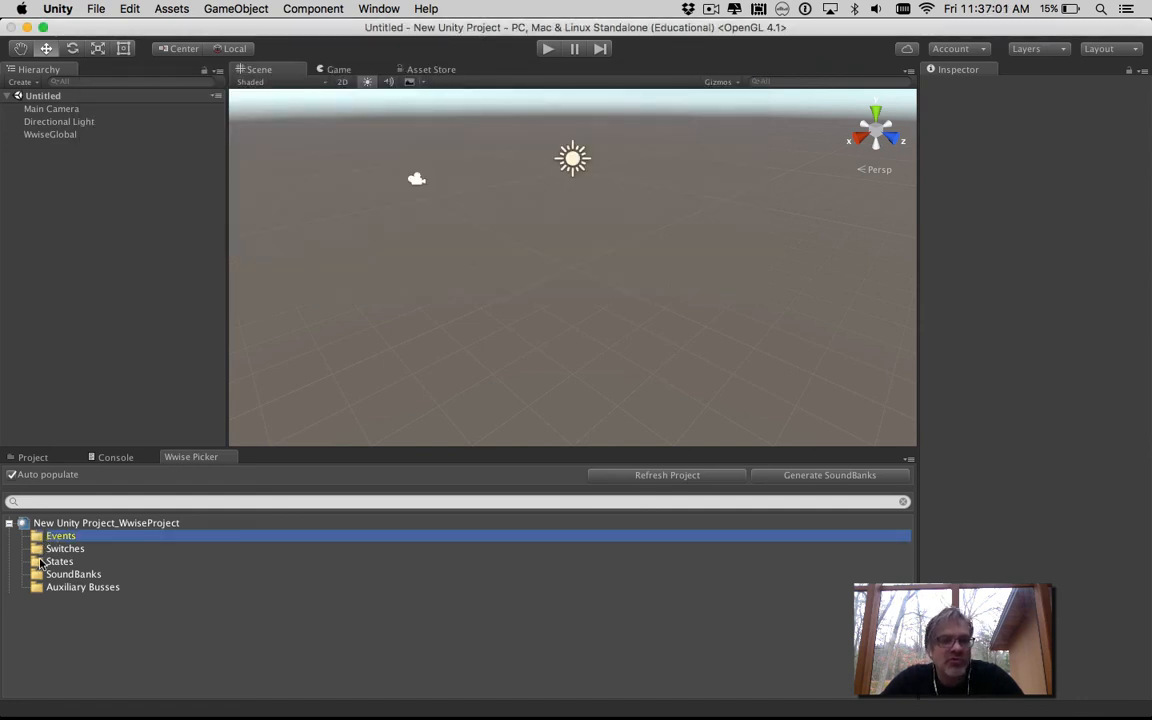